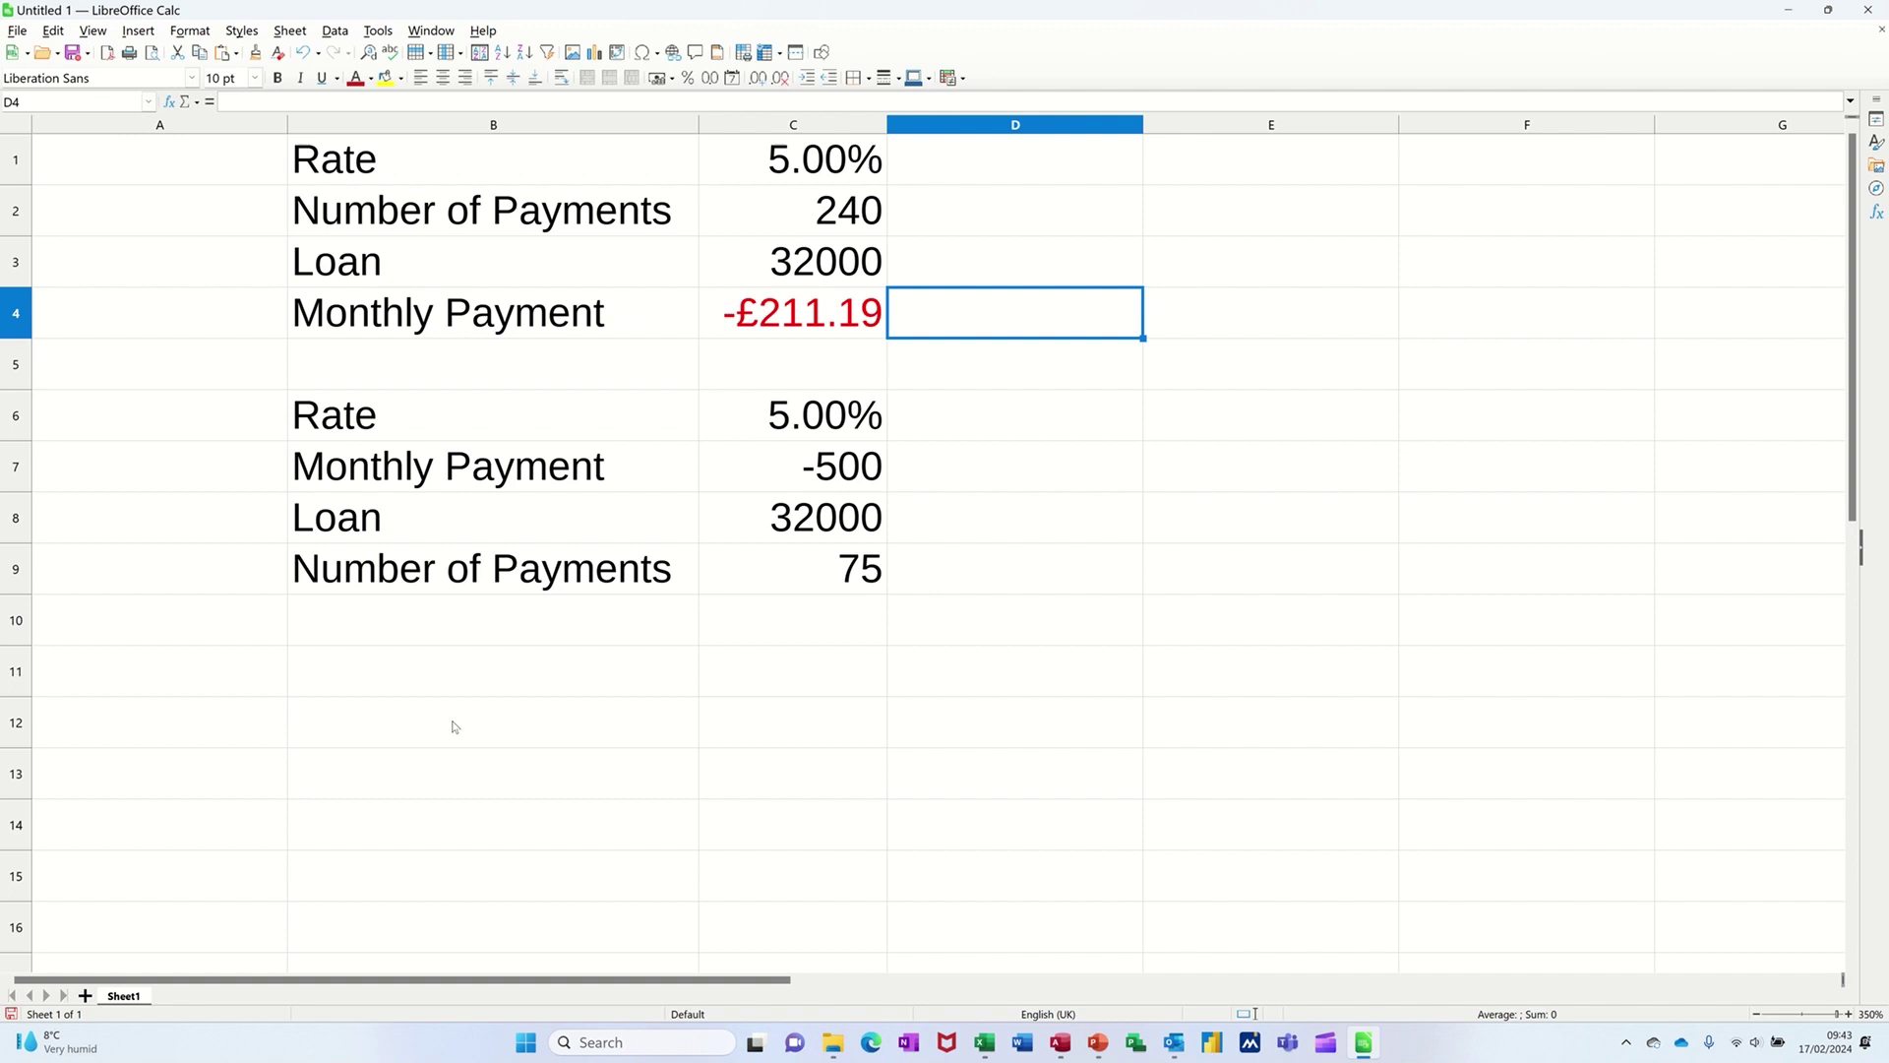
Review the existing formulas in C4 and C9, then enter a 10.00% rate in D1.
left_click(769, 322)
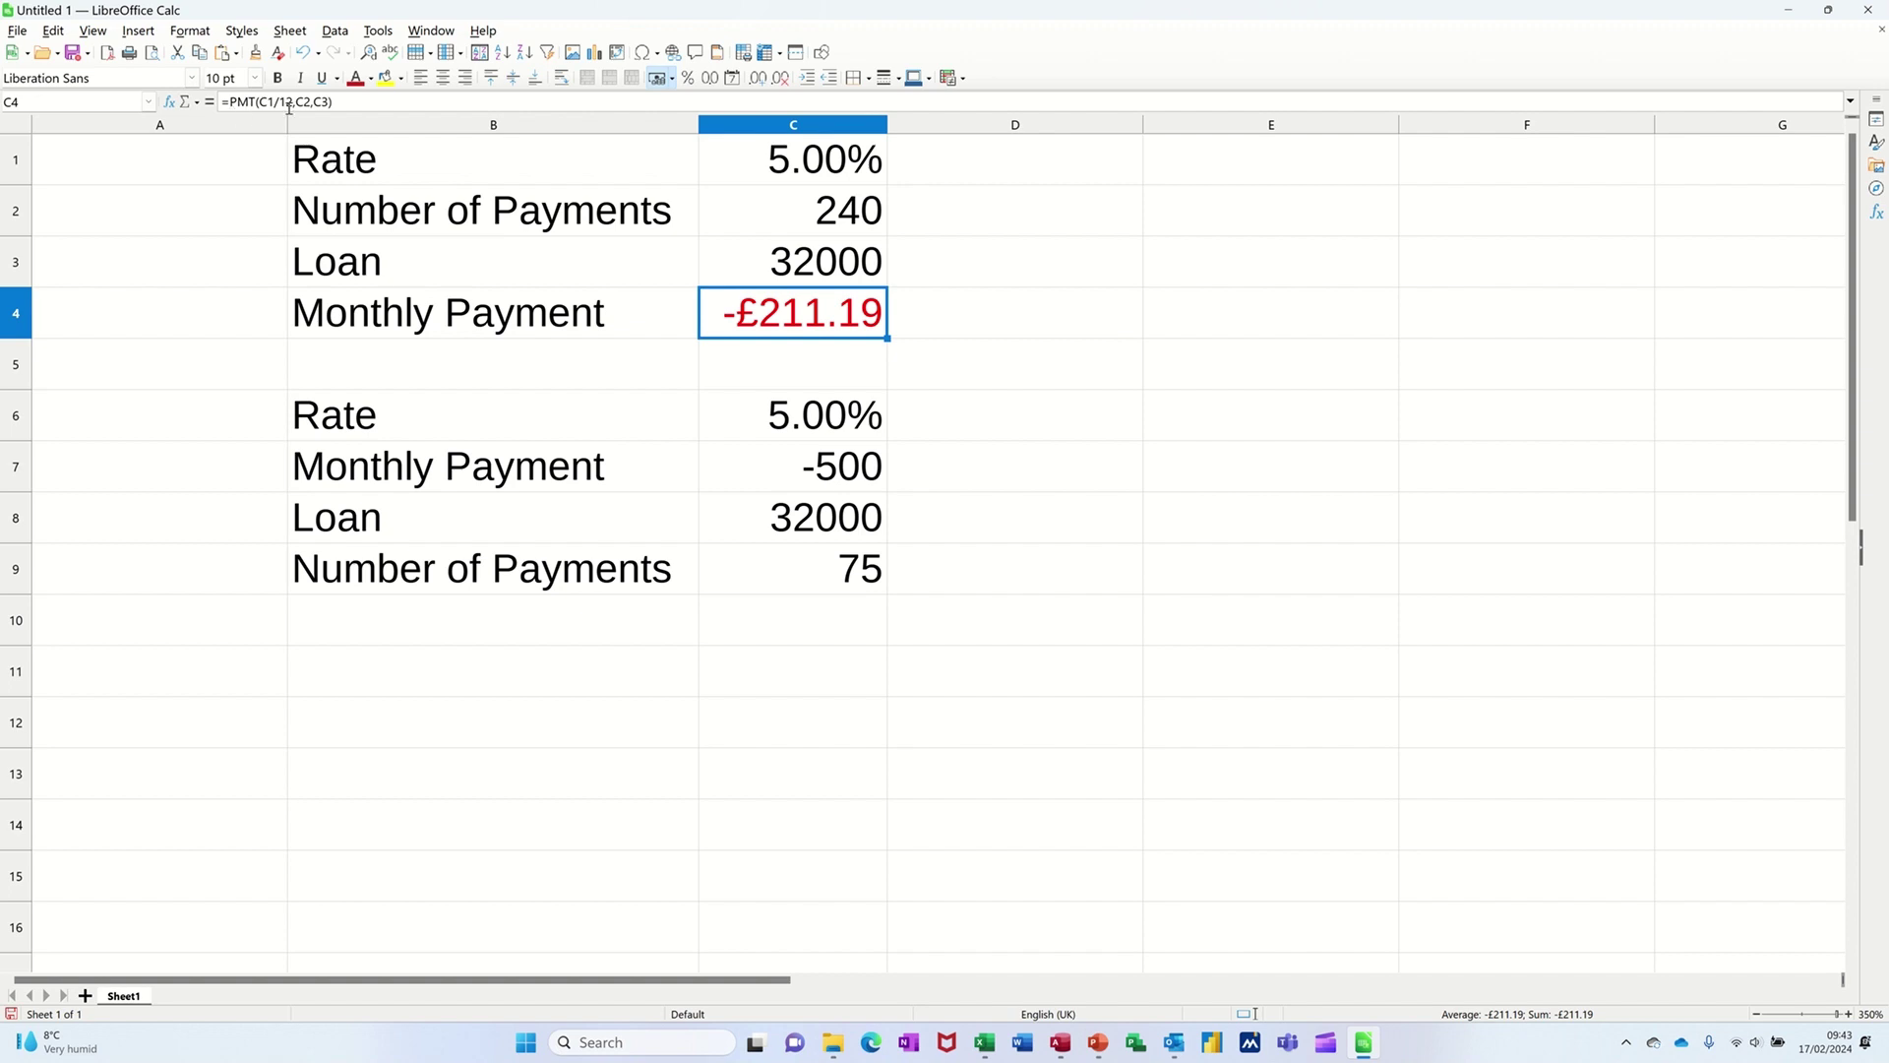
left_click(788, 568)
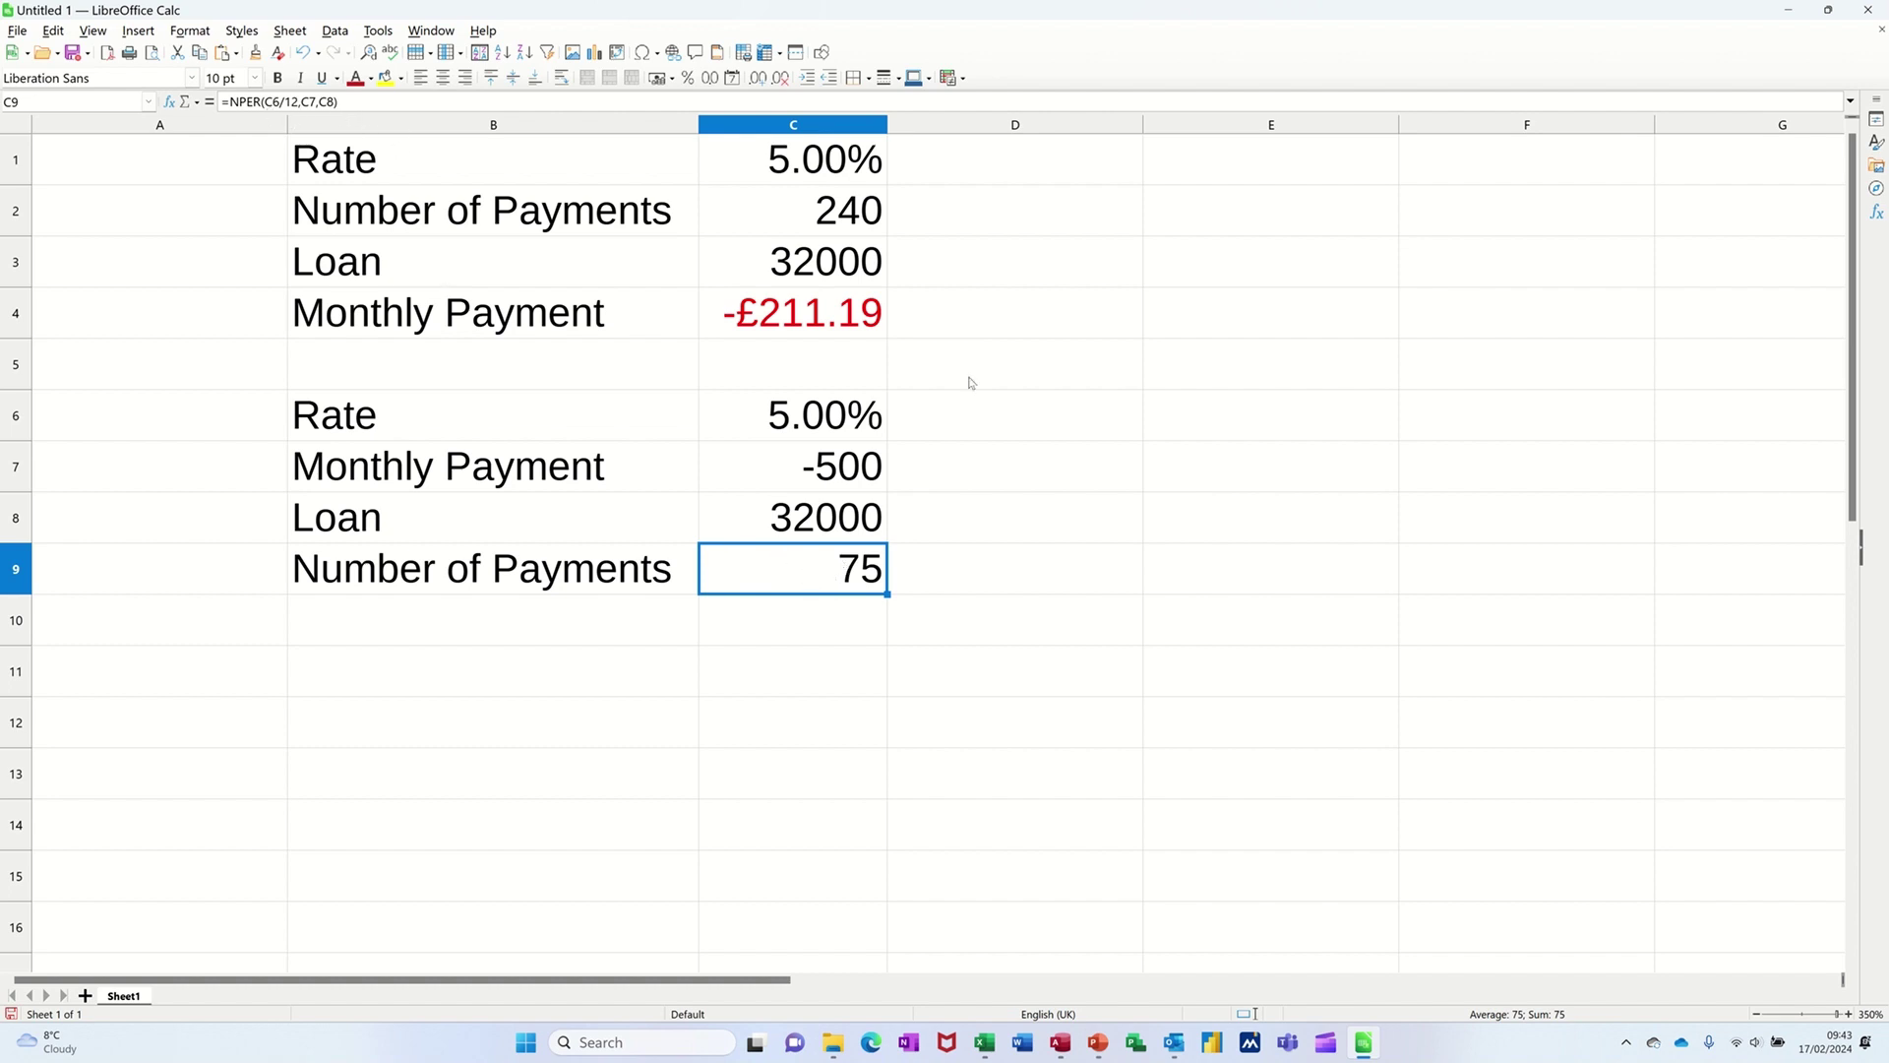
left_click(1102, 174)
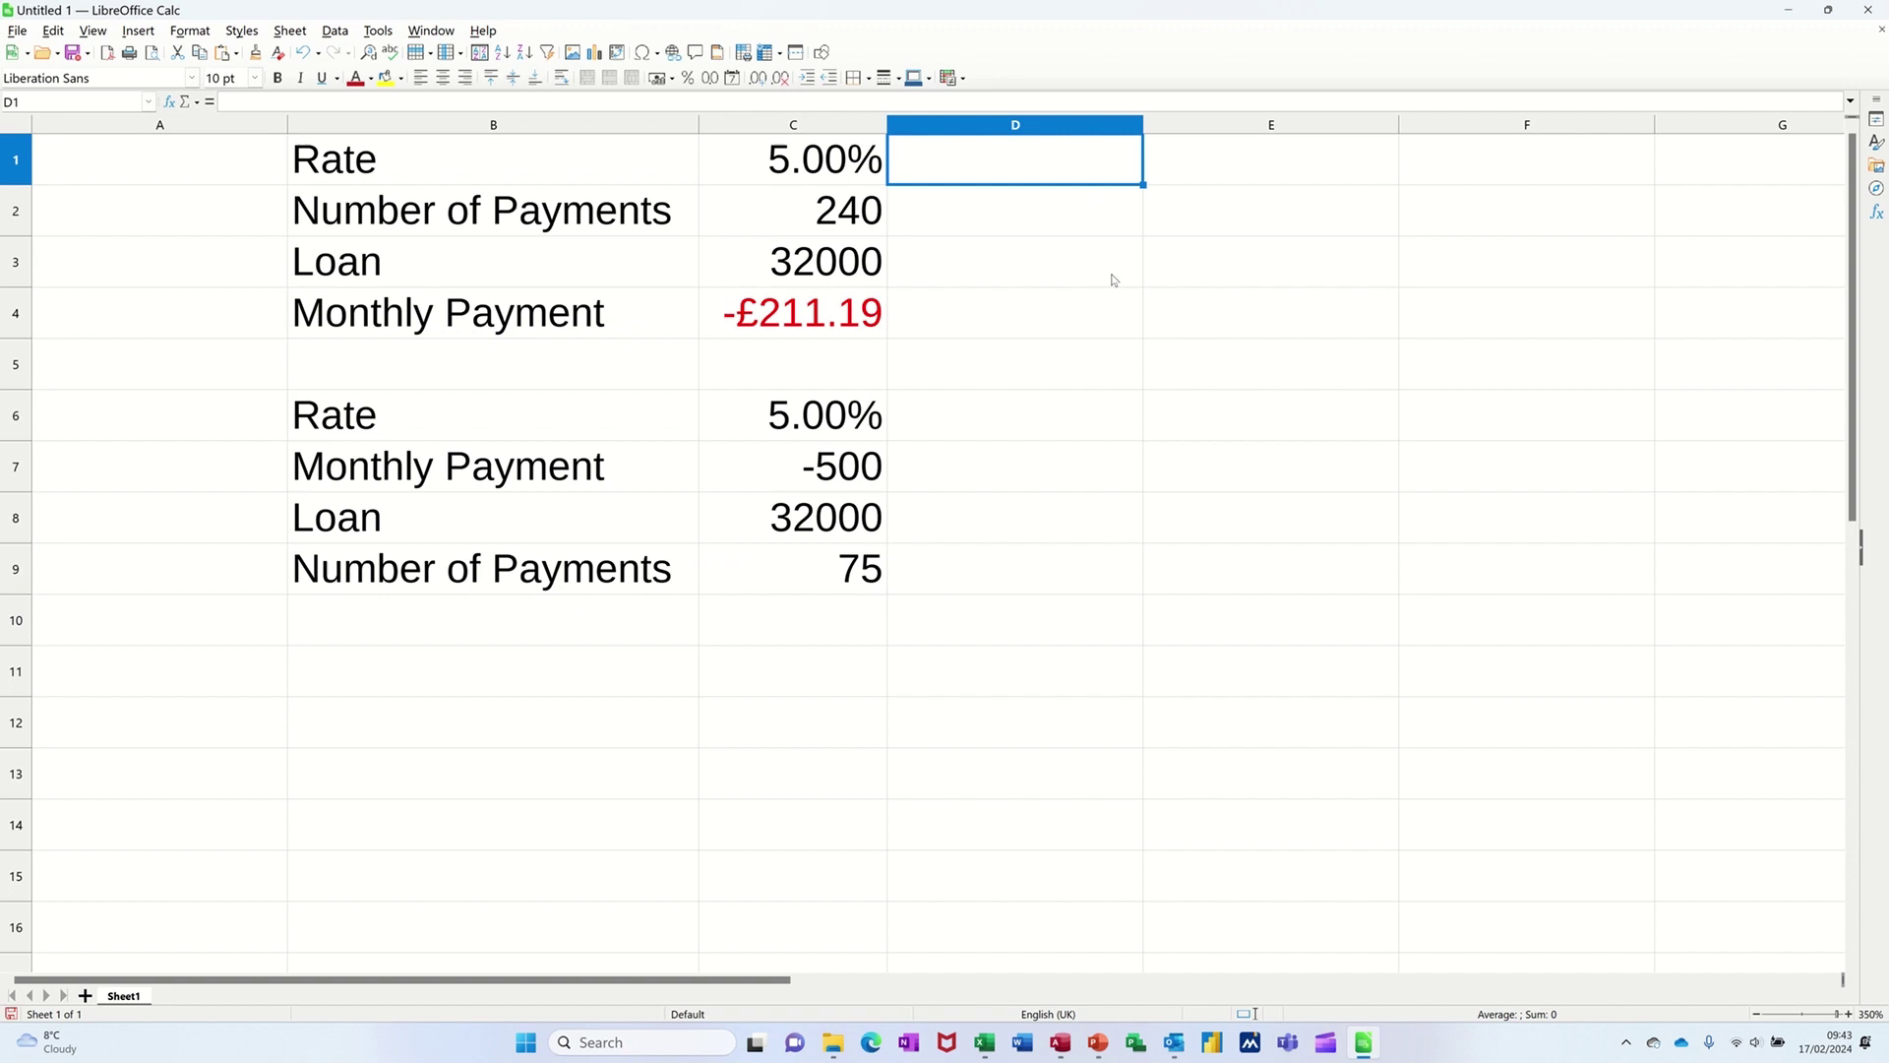
type("10")
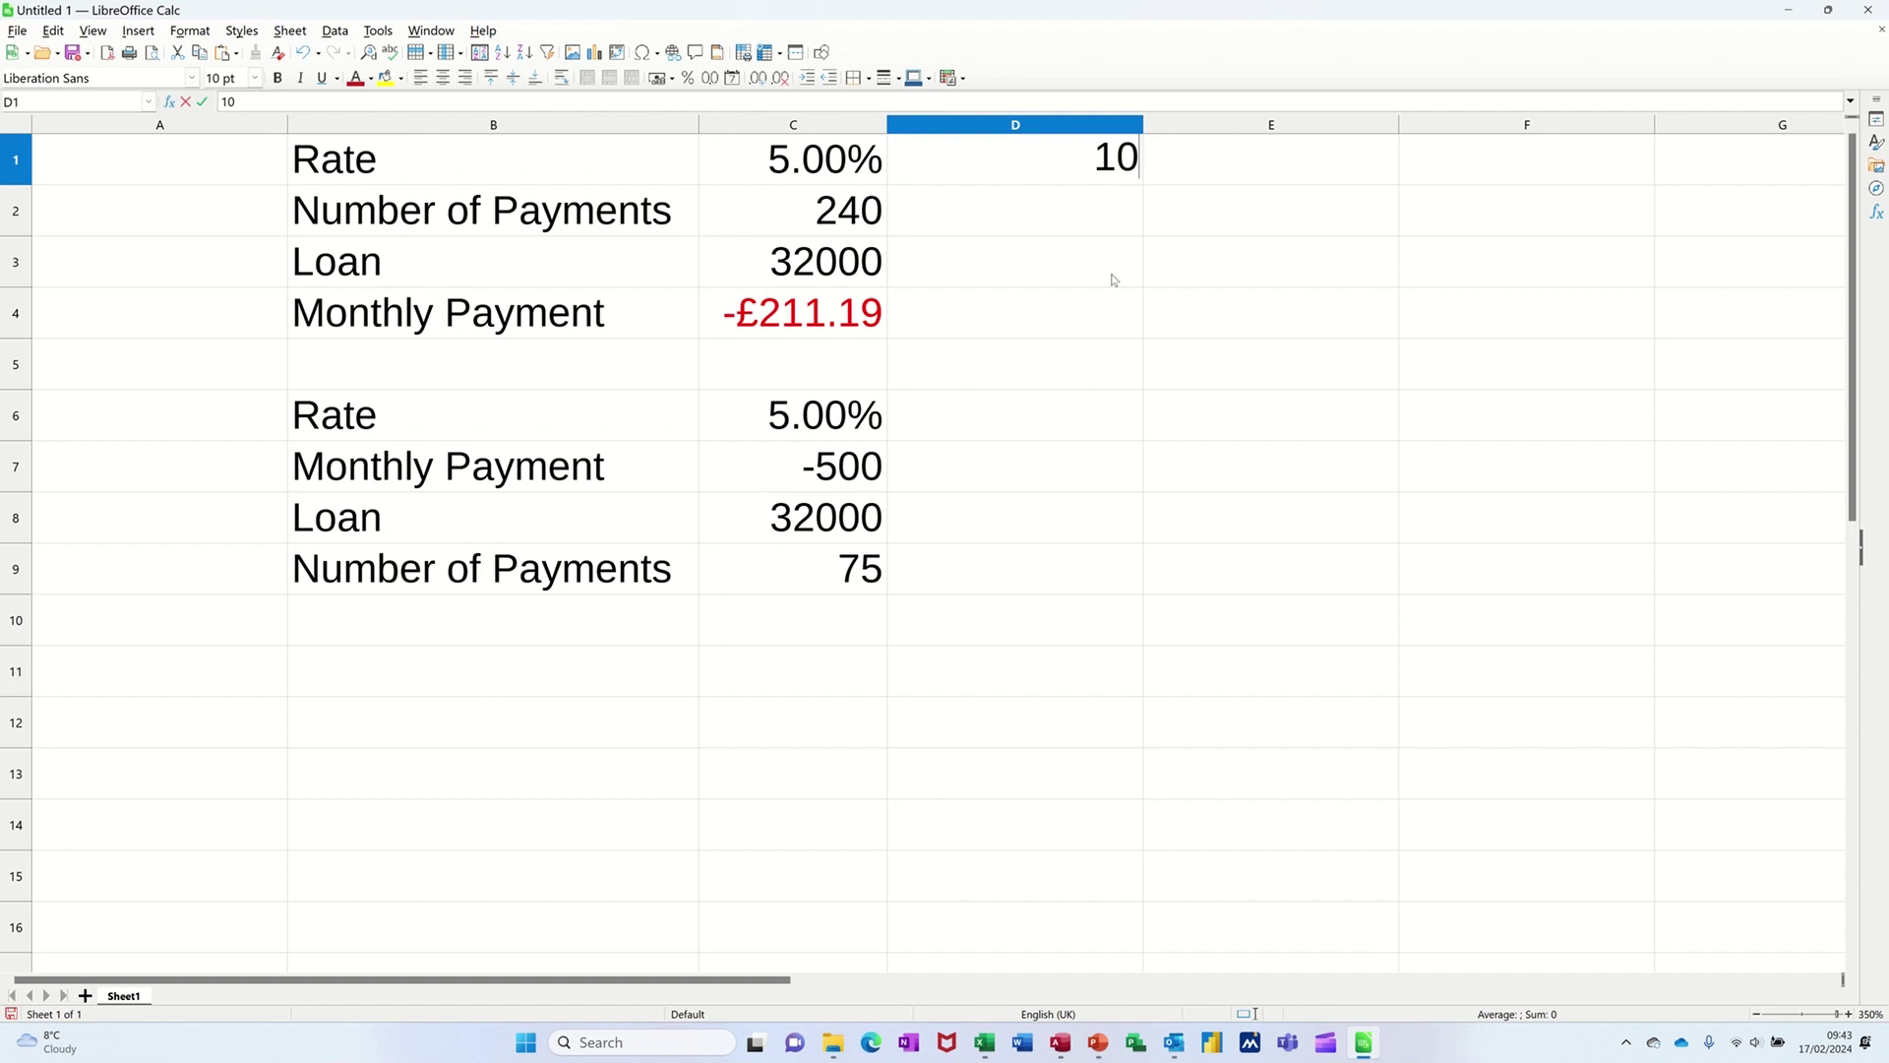
type(".00%")
key("Return")
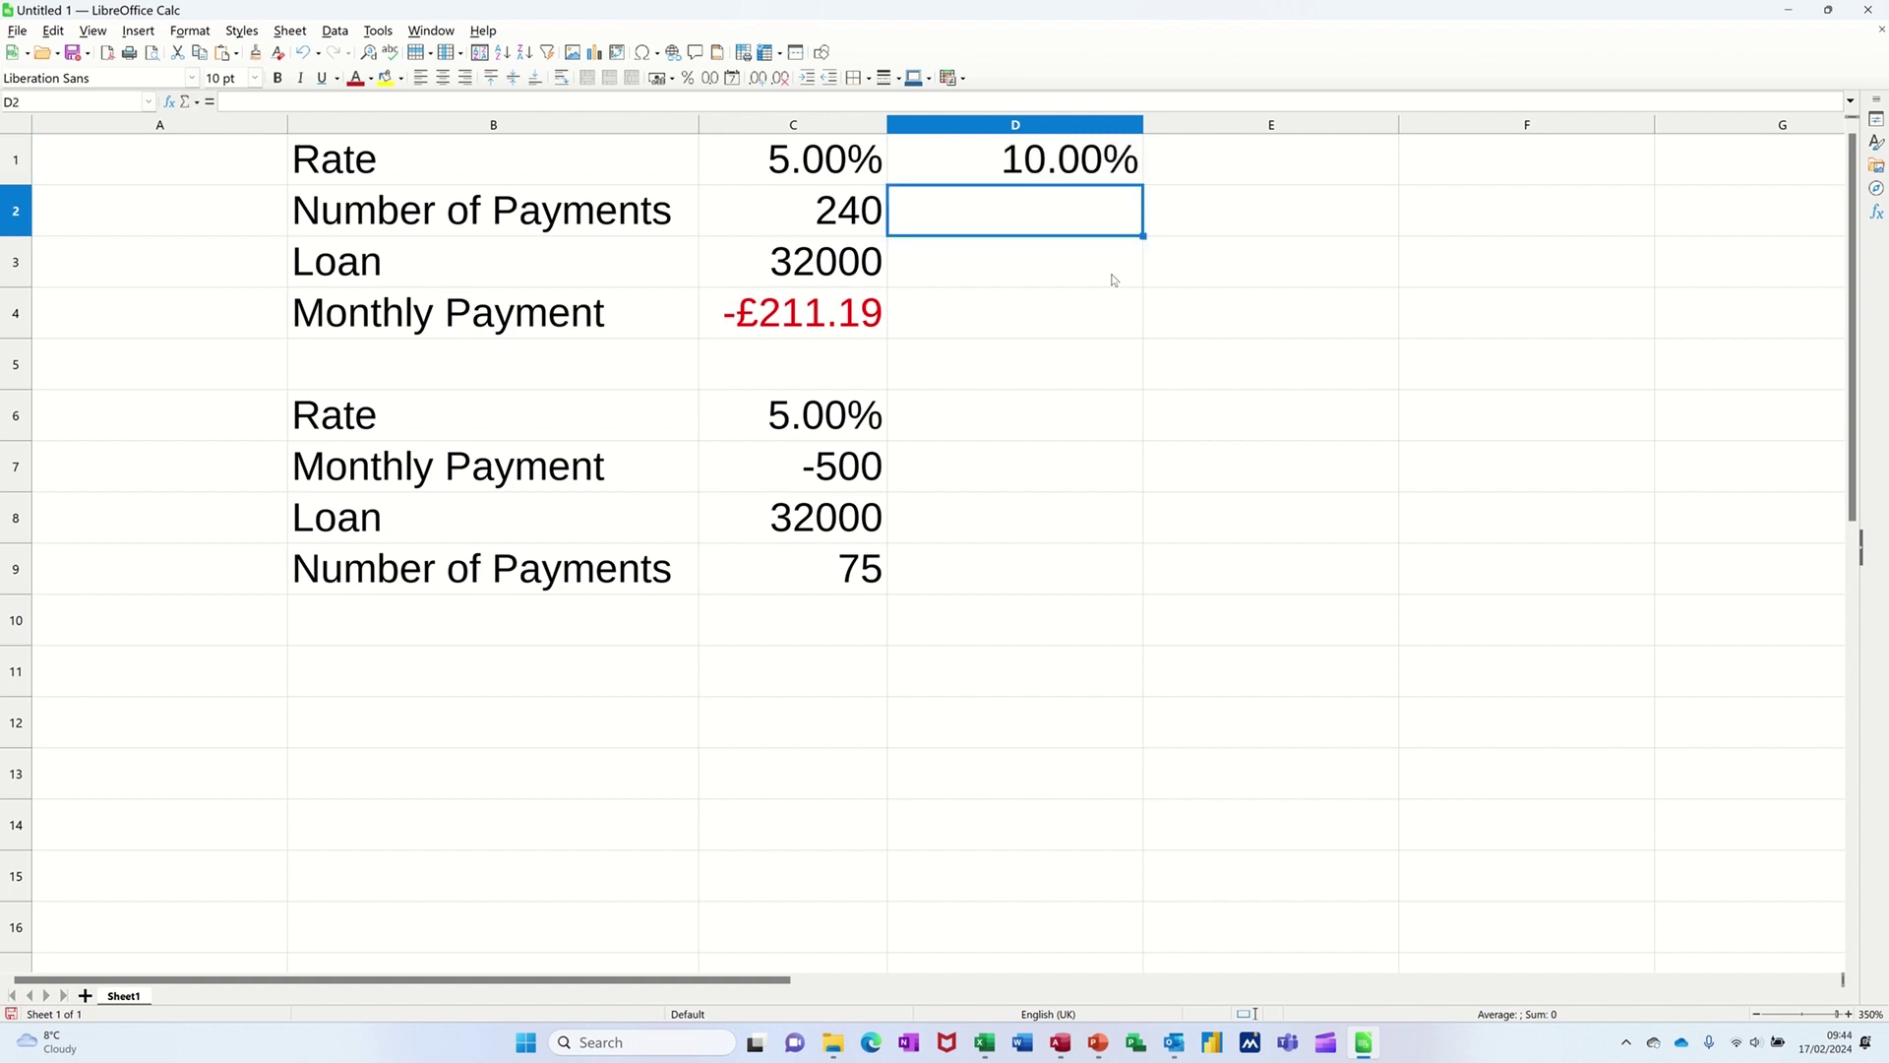
Enter 300 payments in D2, correcting an initial 240, and a 50000 loan in D3.
type("240")
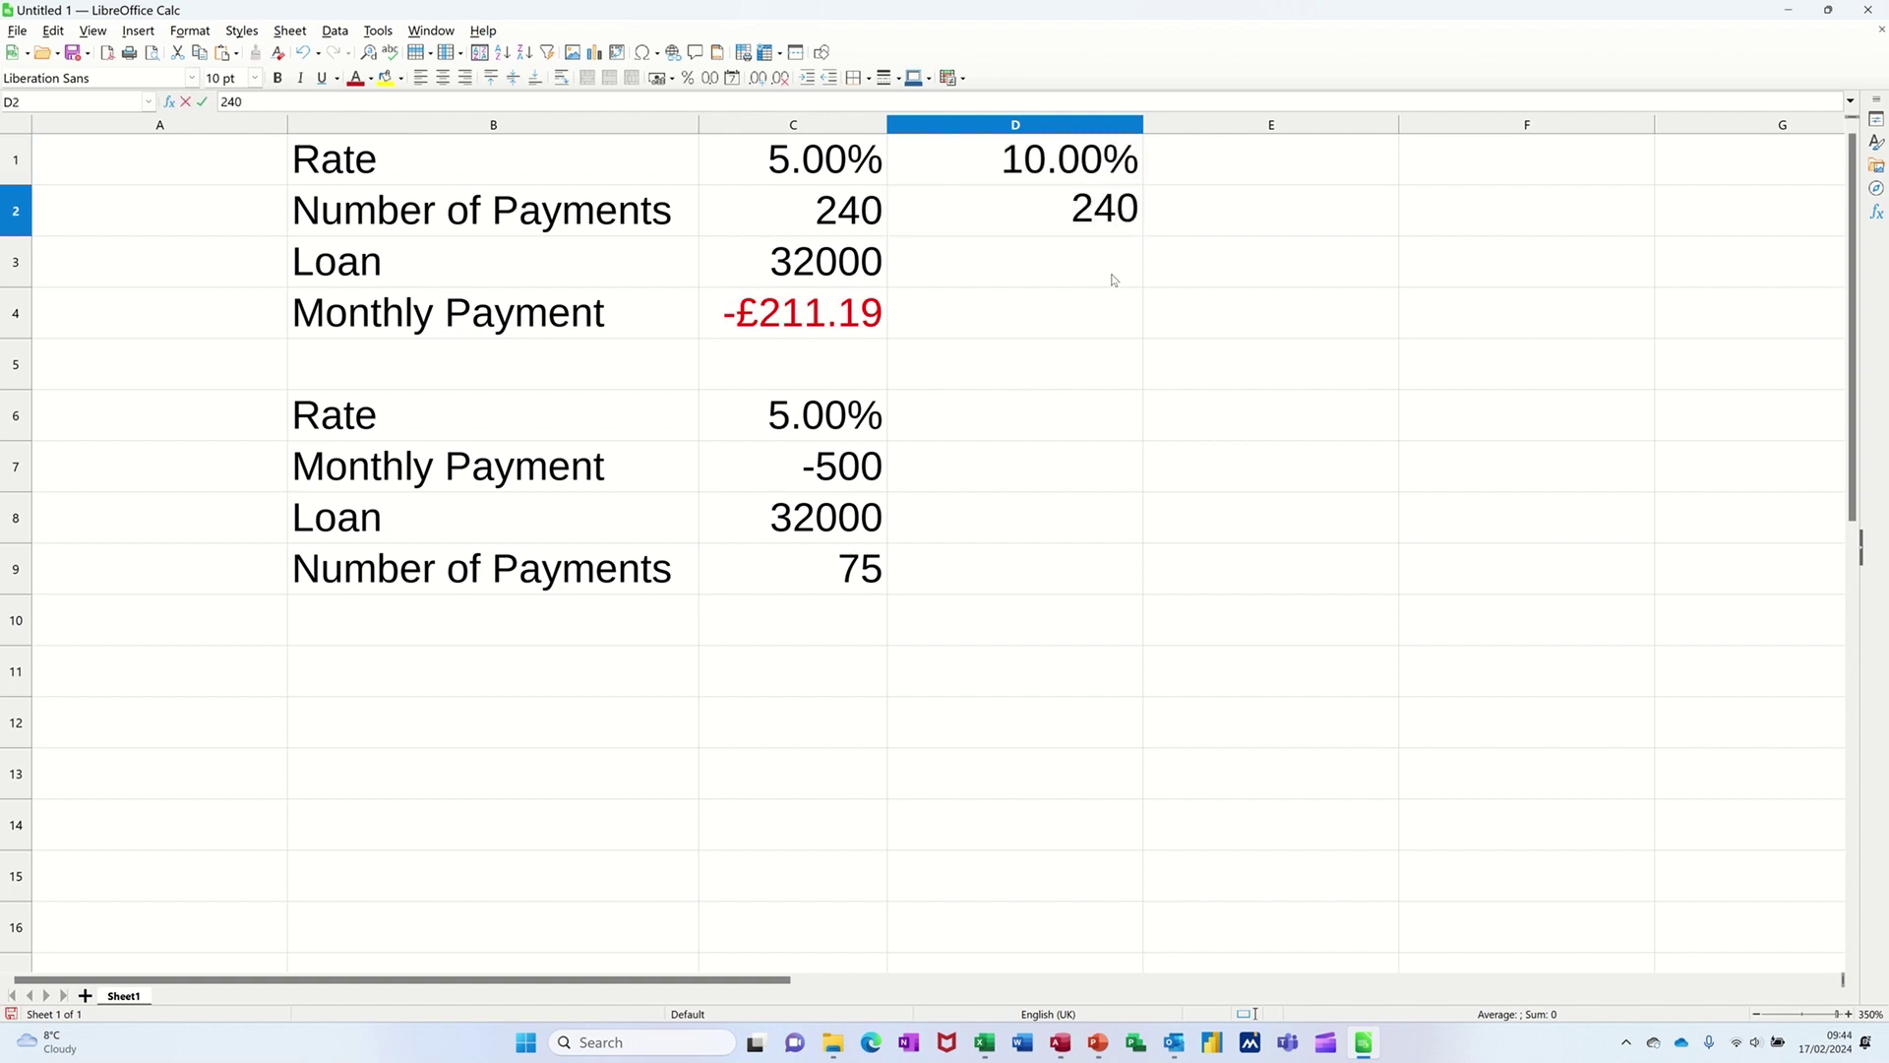
key("BackSpace")
key("BackSpace")
key("BackSpace")
type("300")
key("Return")
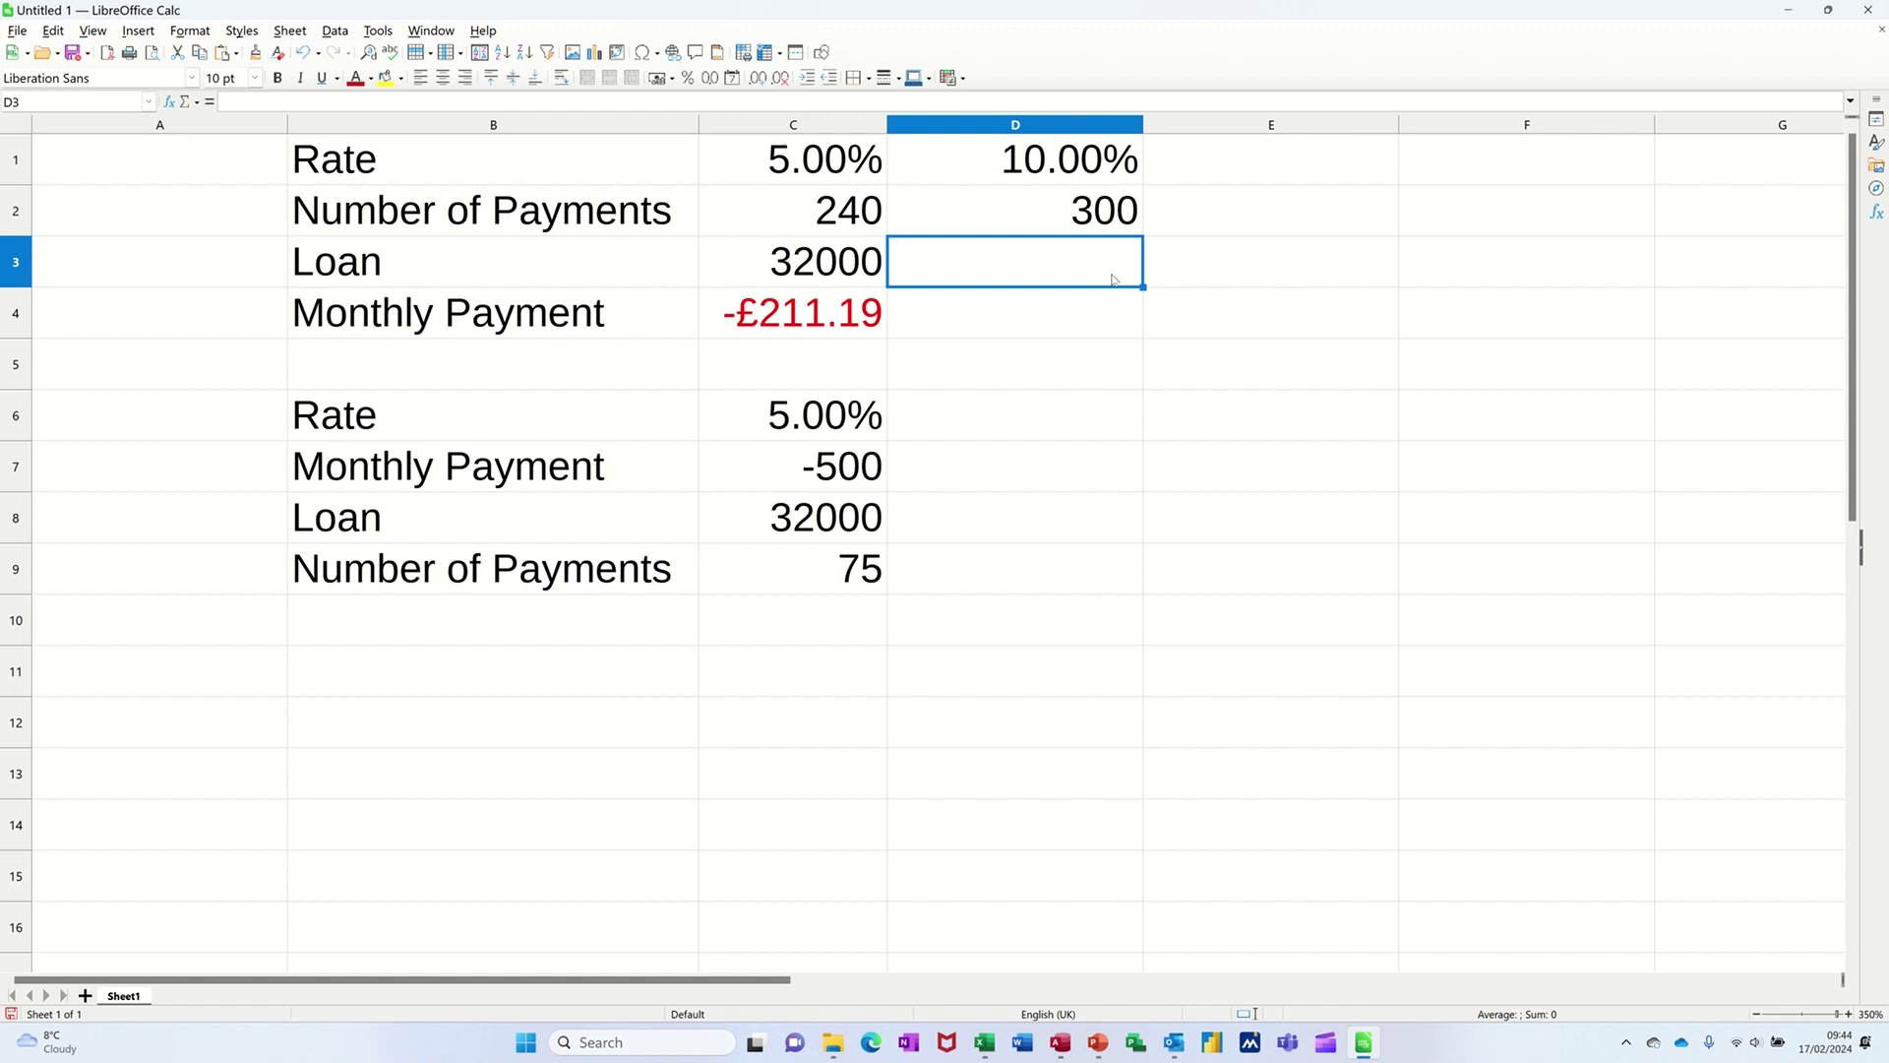
type("50000")
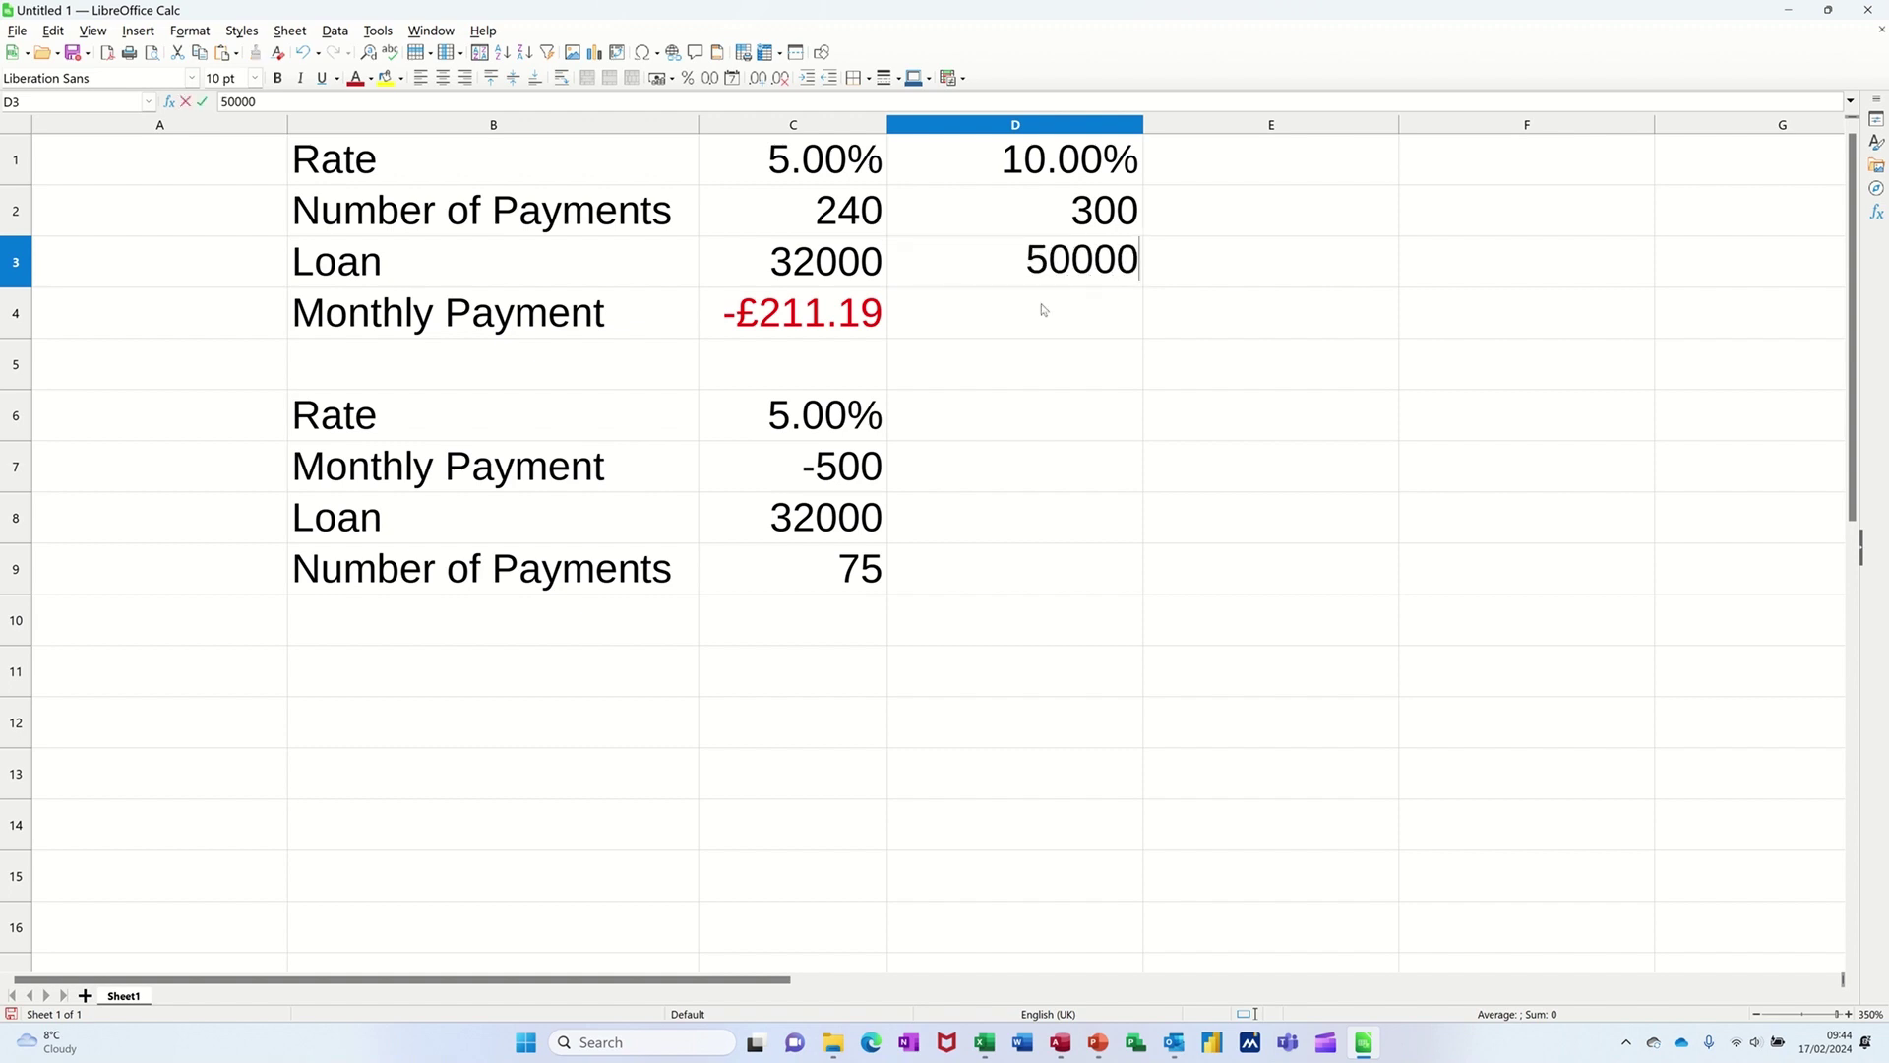
key("Return")
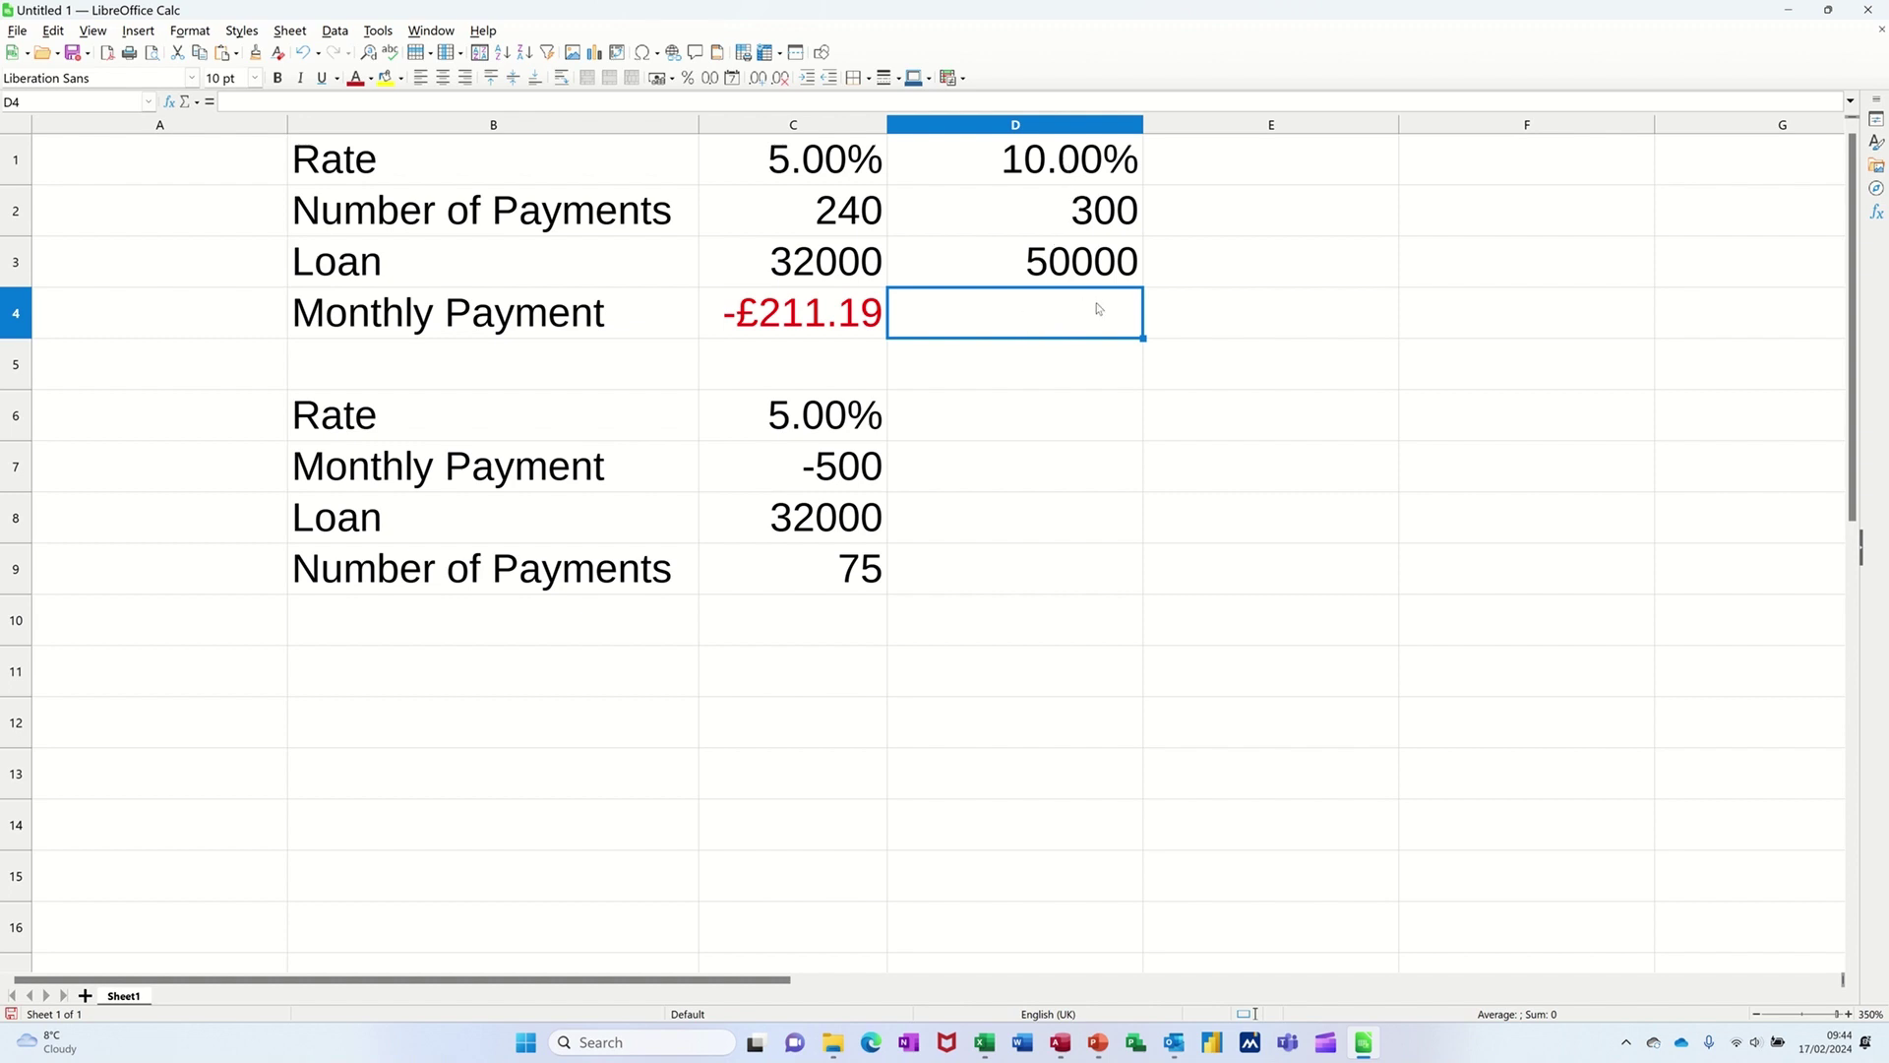
Enter =pmt(D1/12,D2,D3) in D4, giving a monthly payment of -£454.35.
type("=")
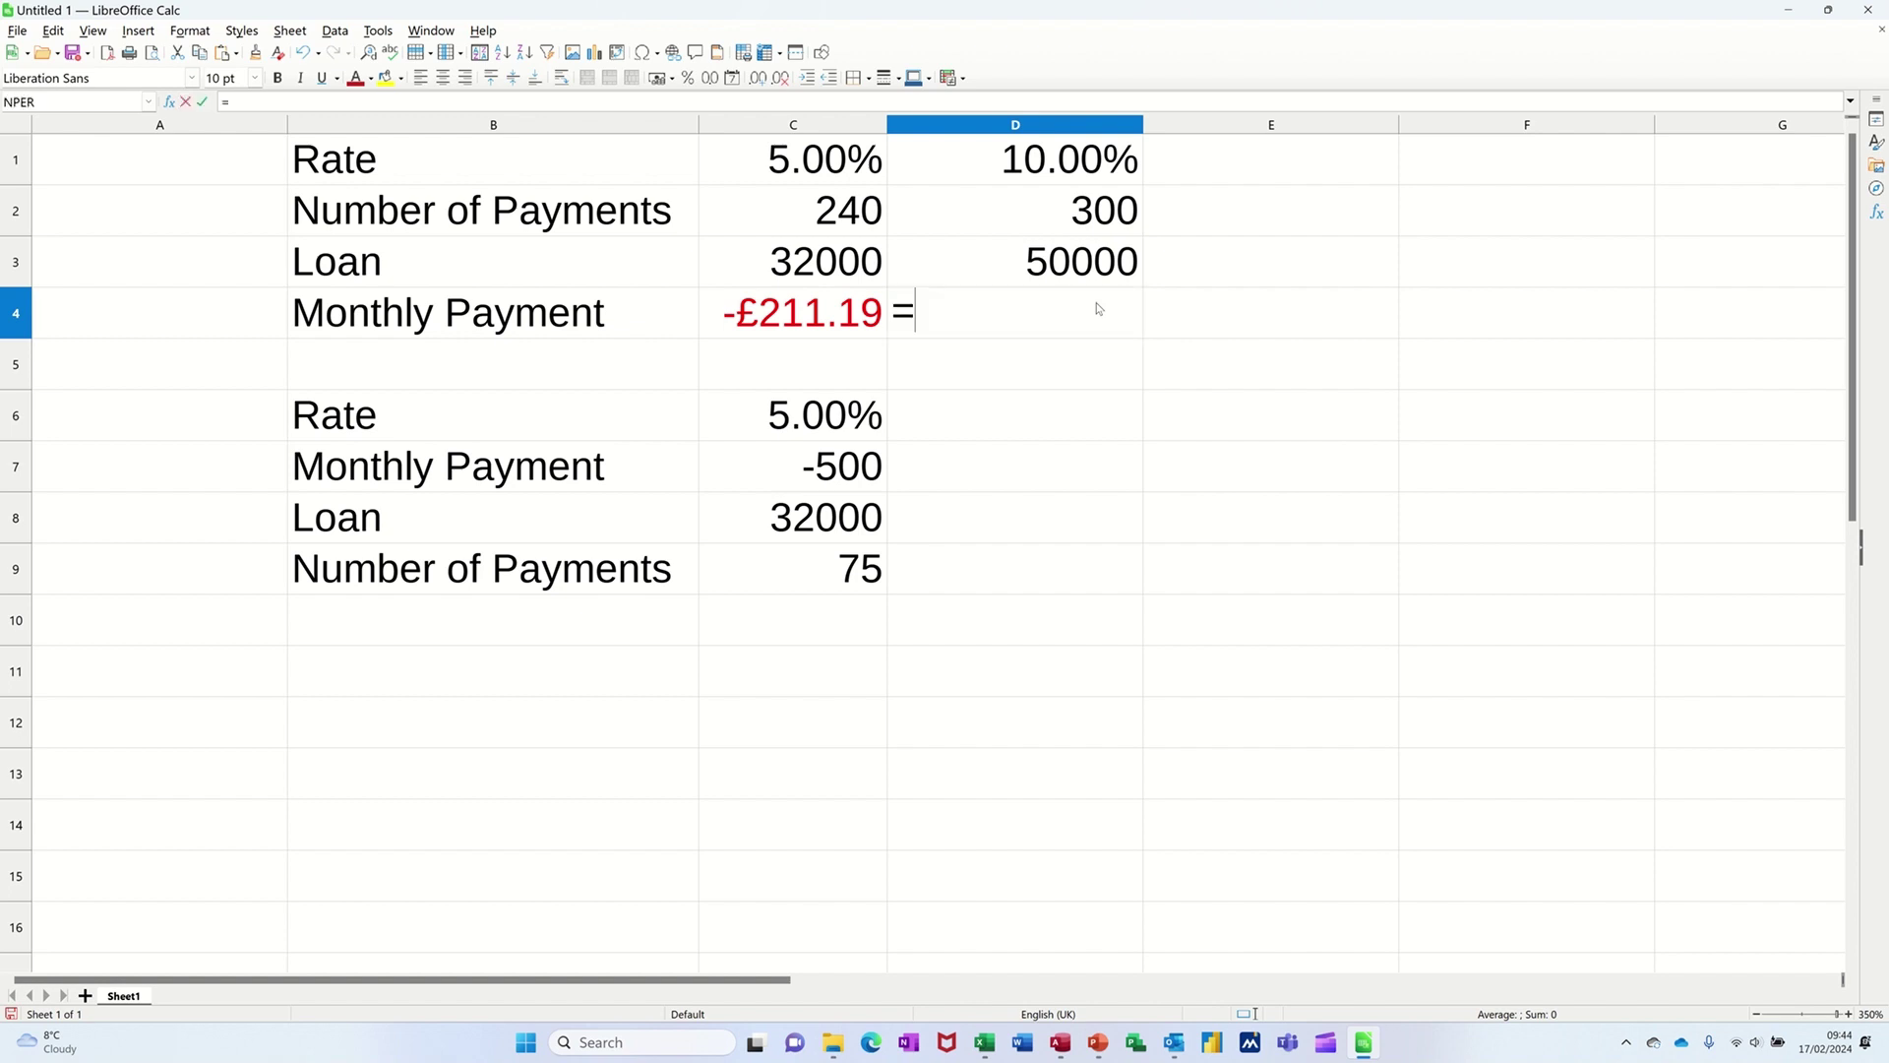
type("pmt(")
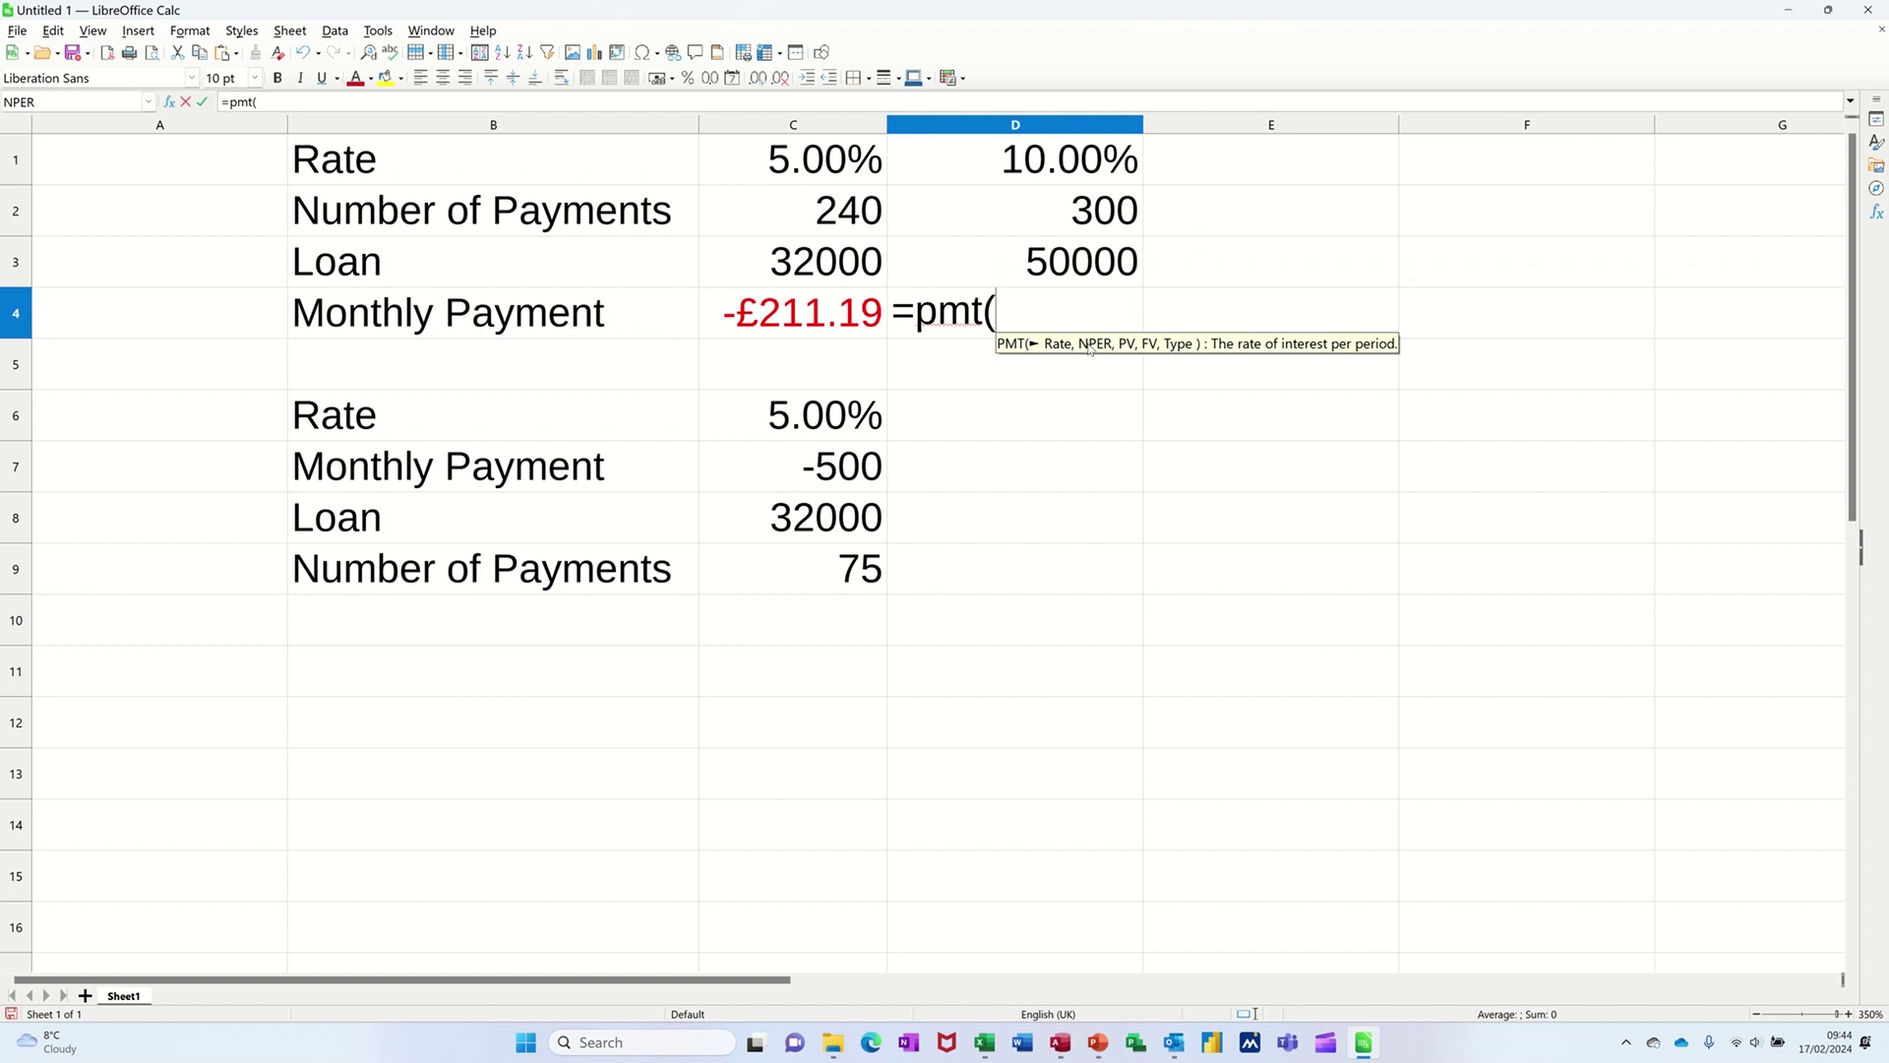
left_click(1043, 158)
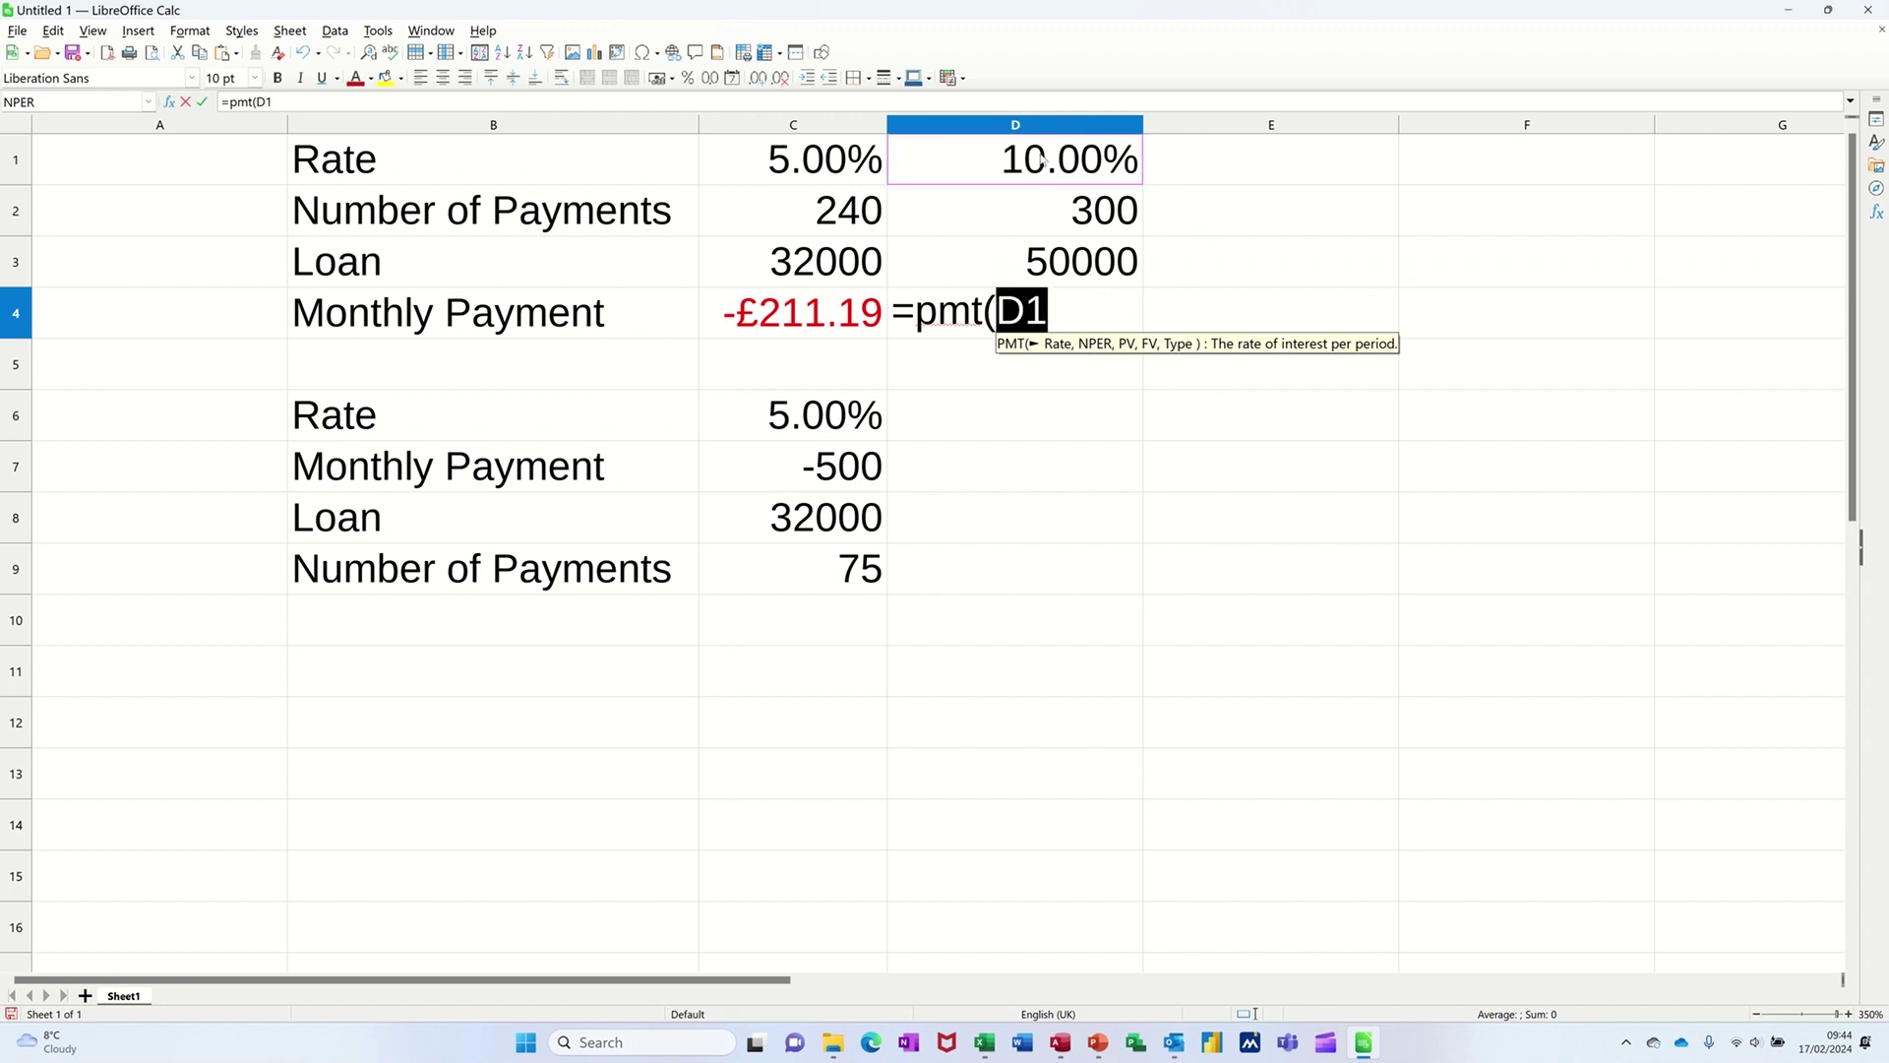
type("/12,")
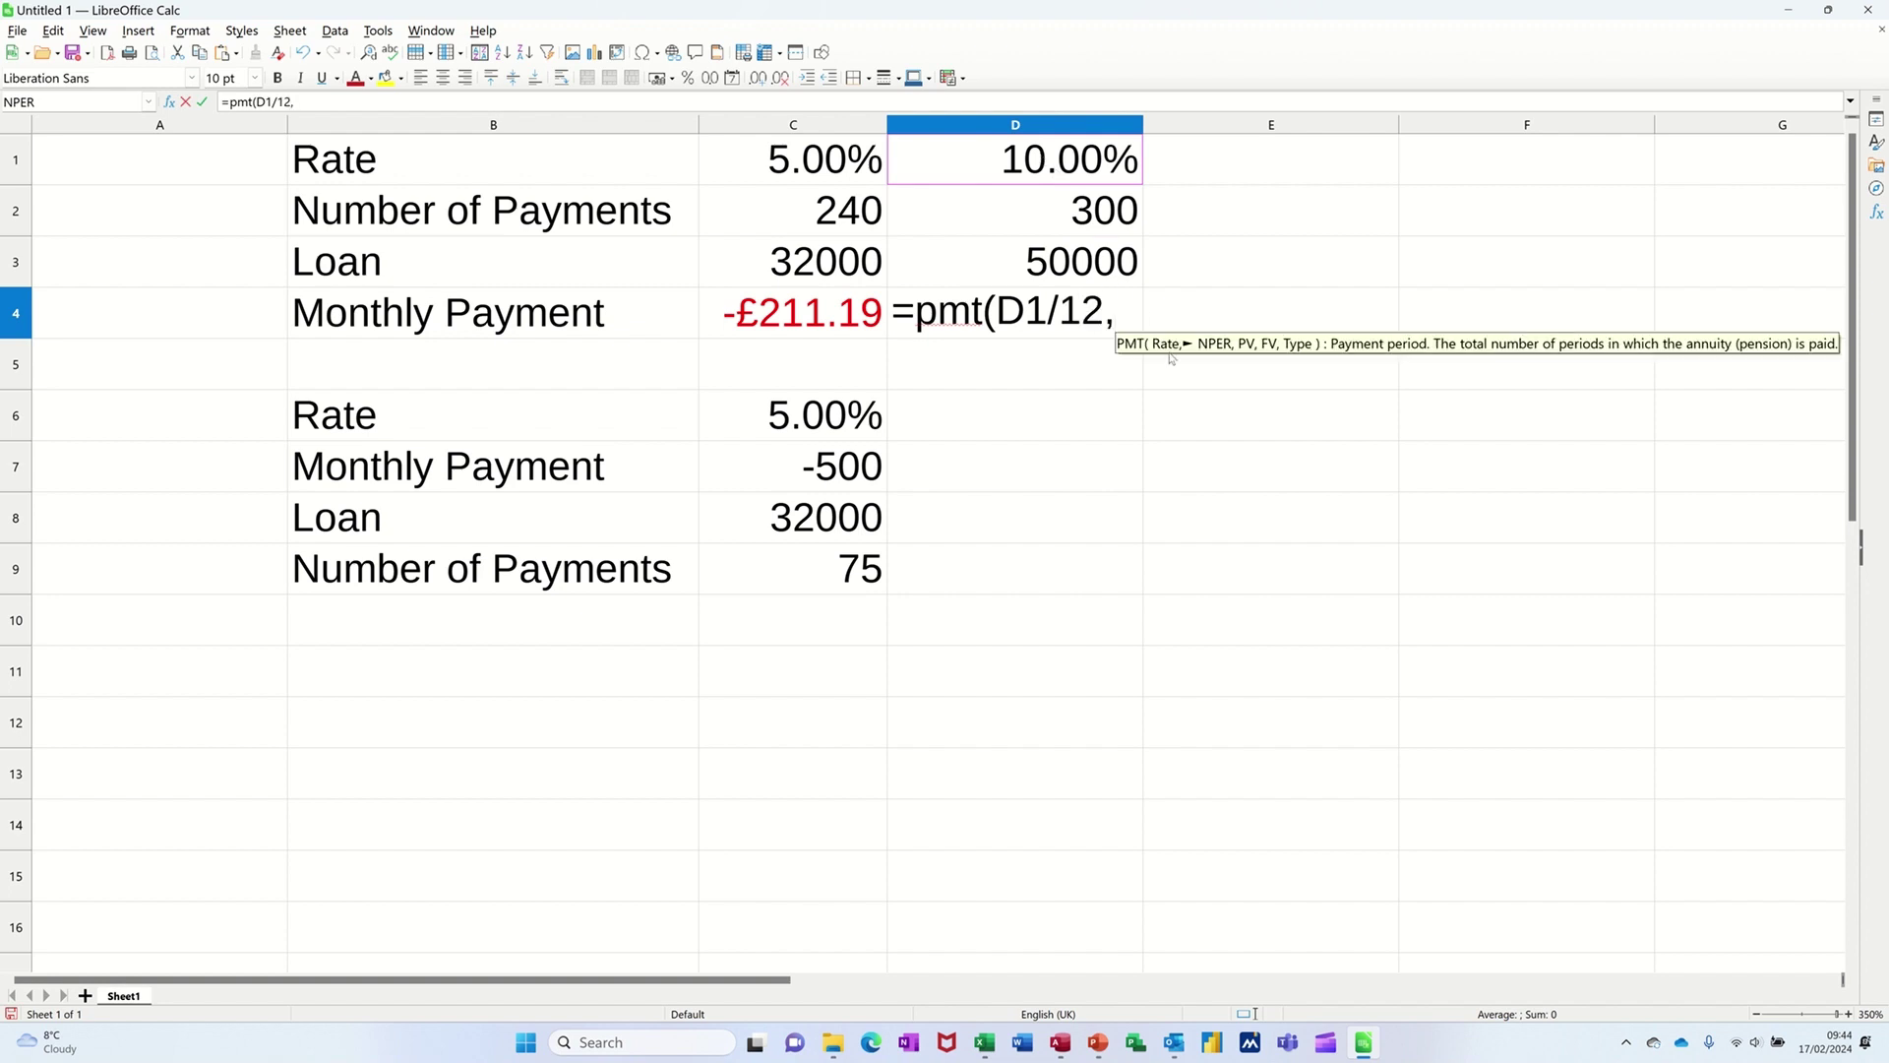
left_click(1062, 221)
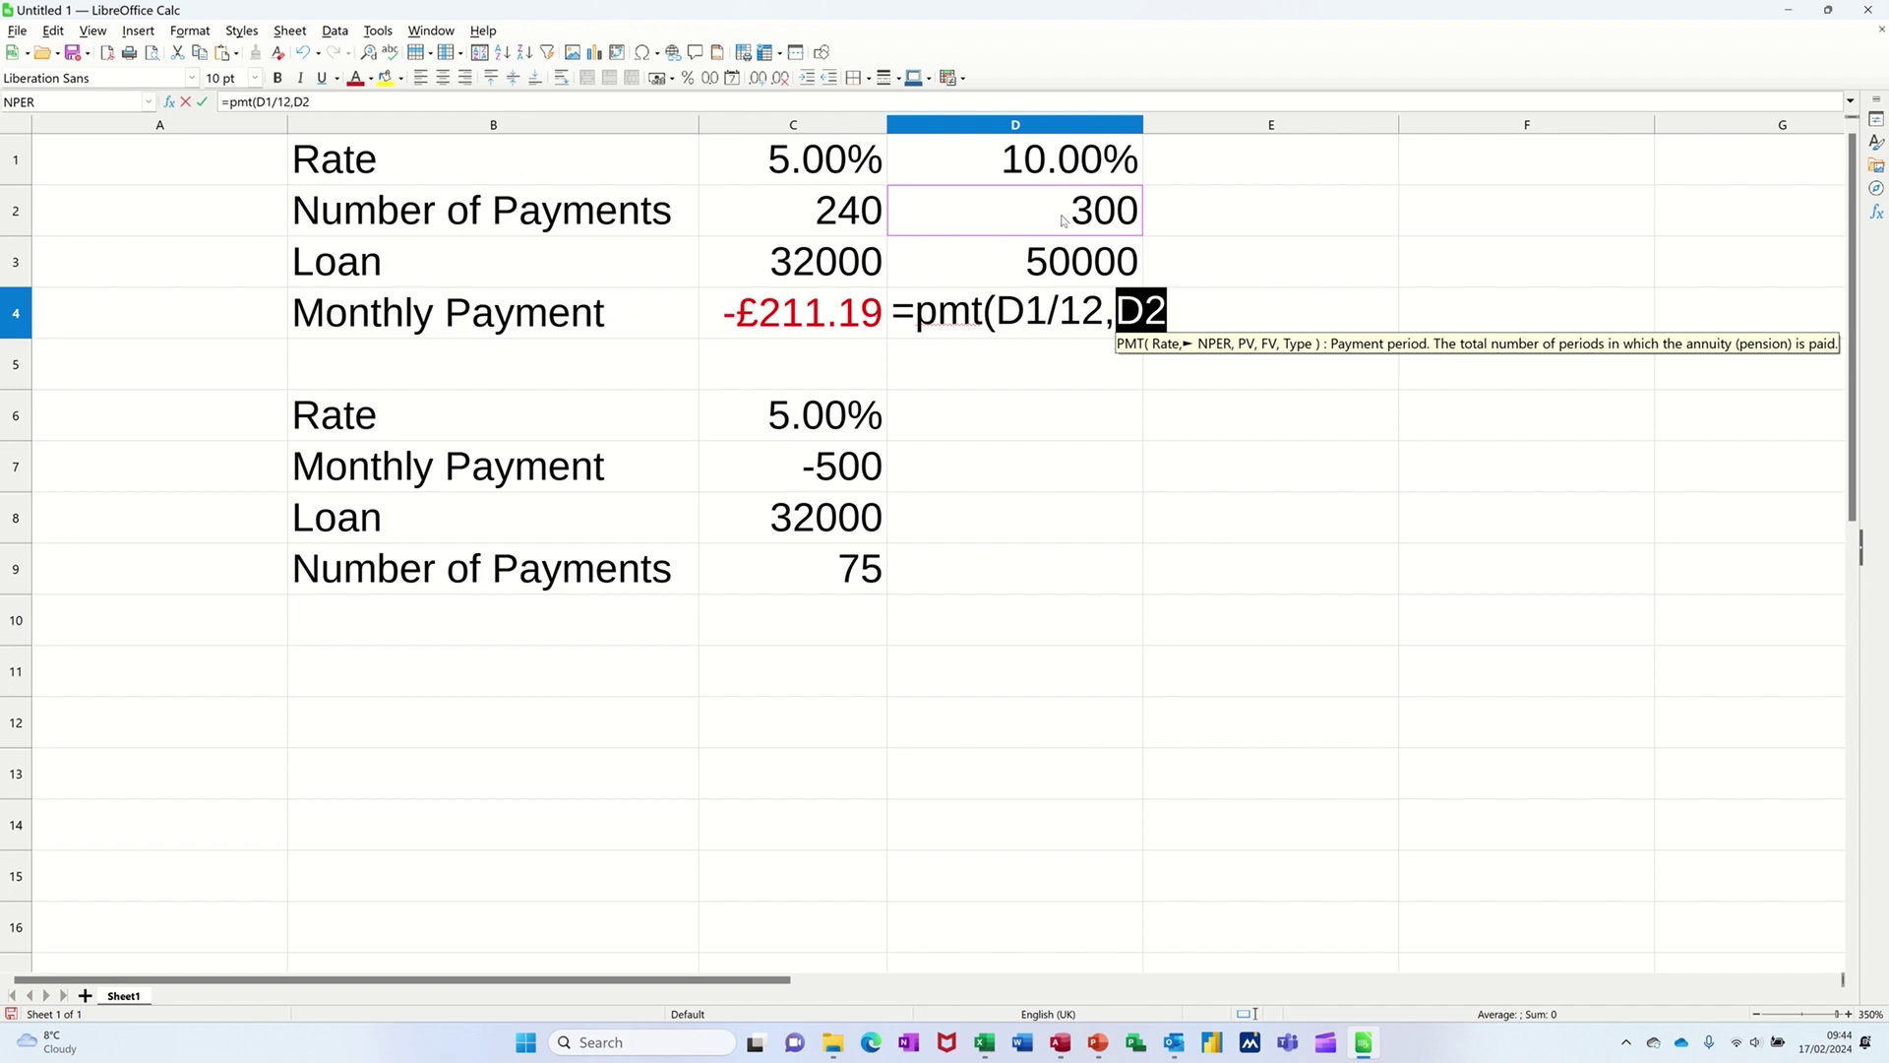
type(",")
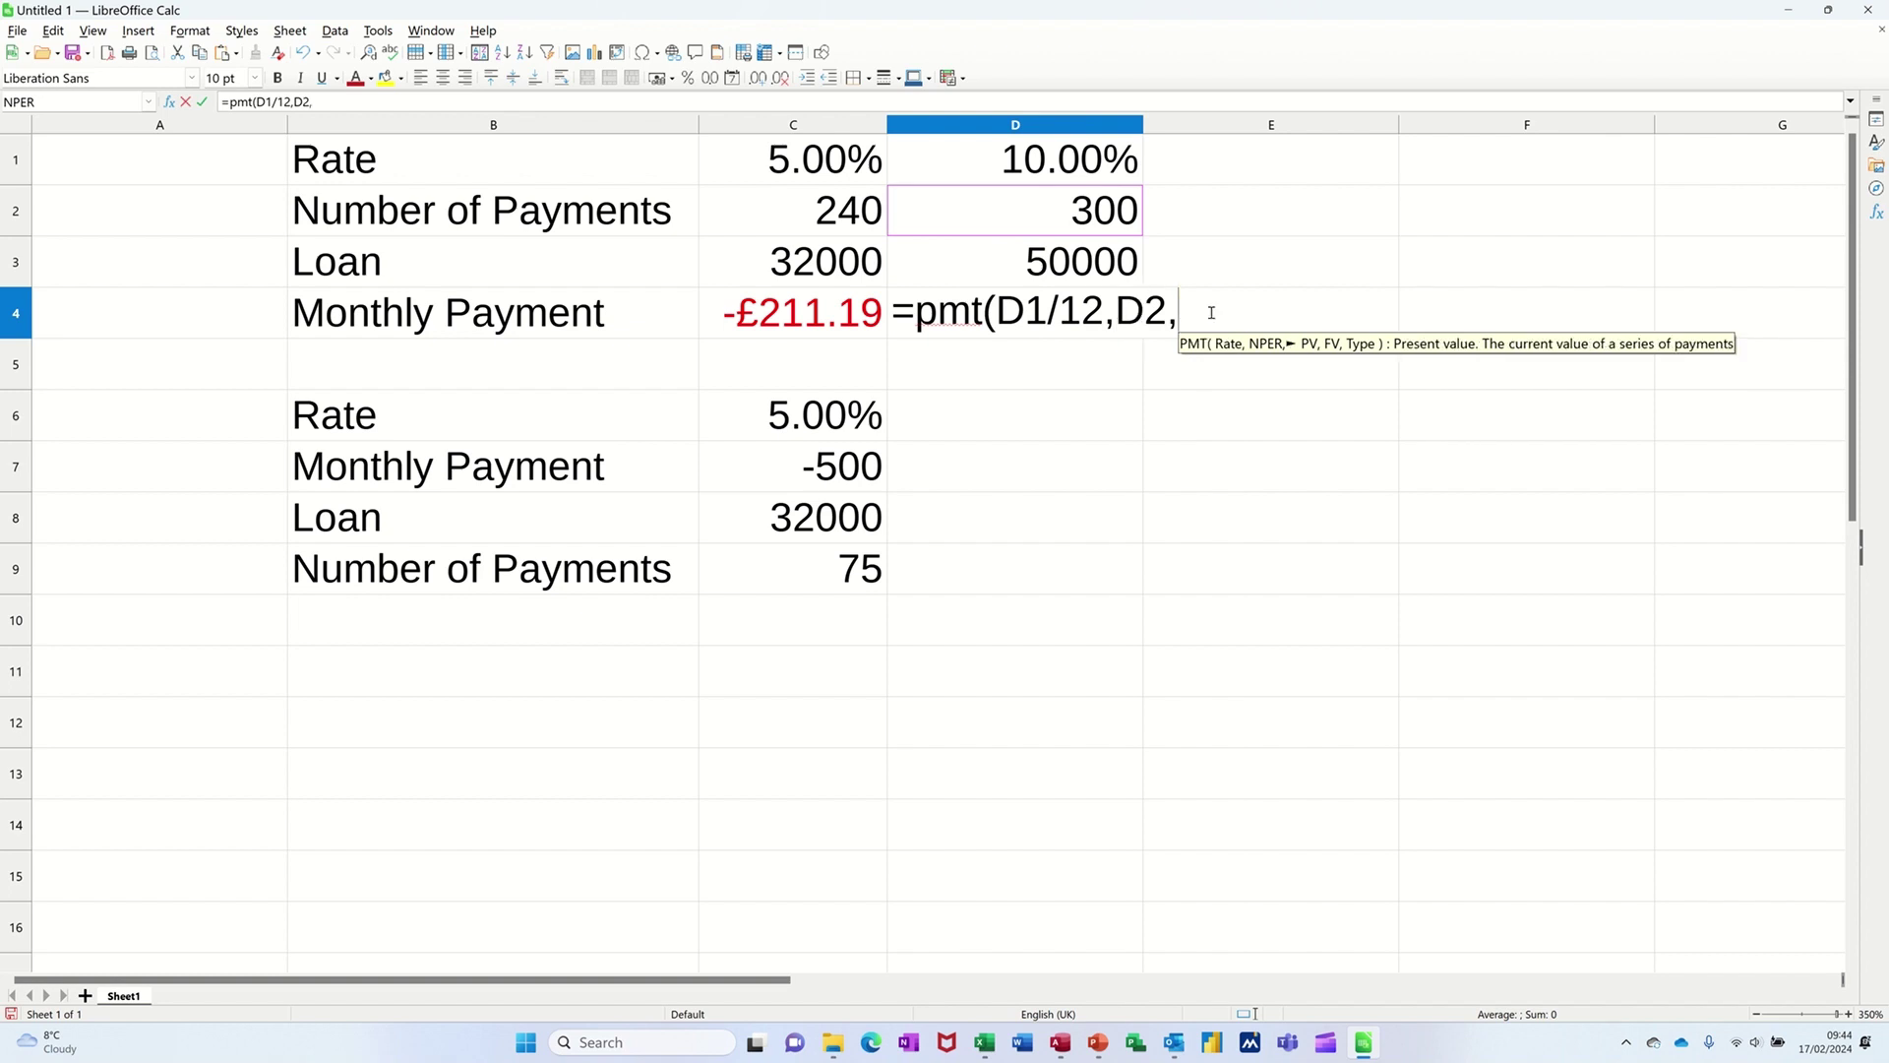
left_click(1053, 263)
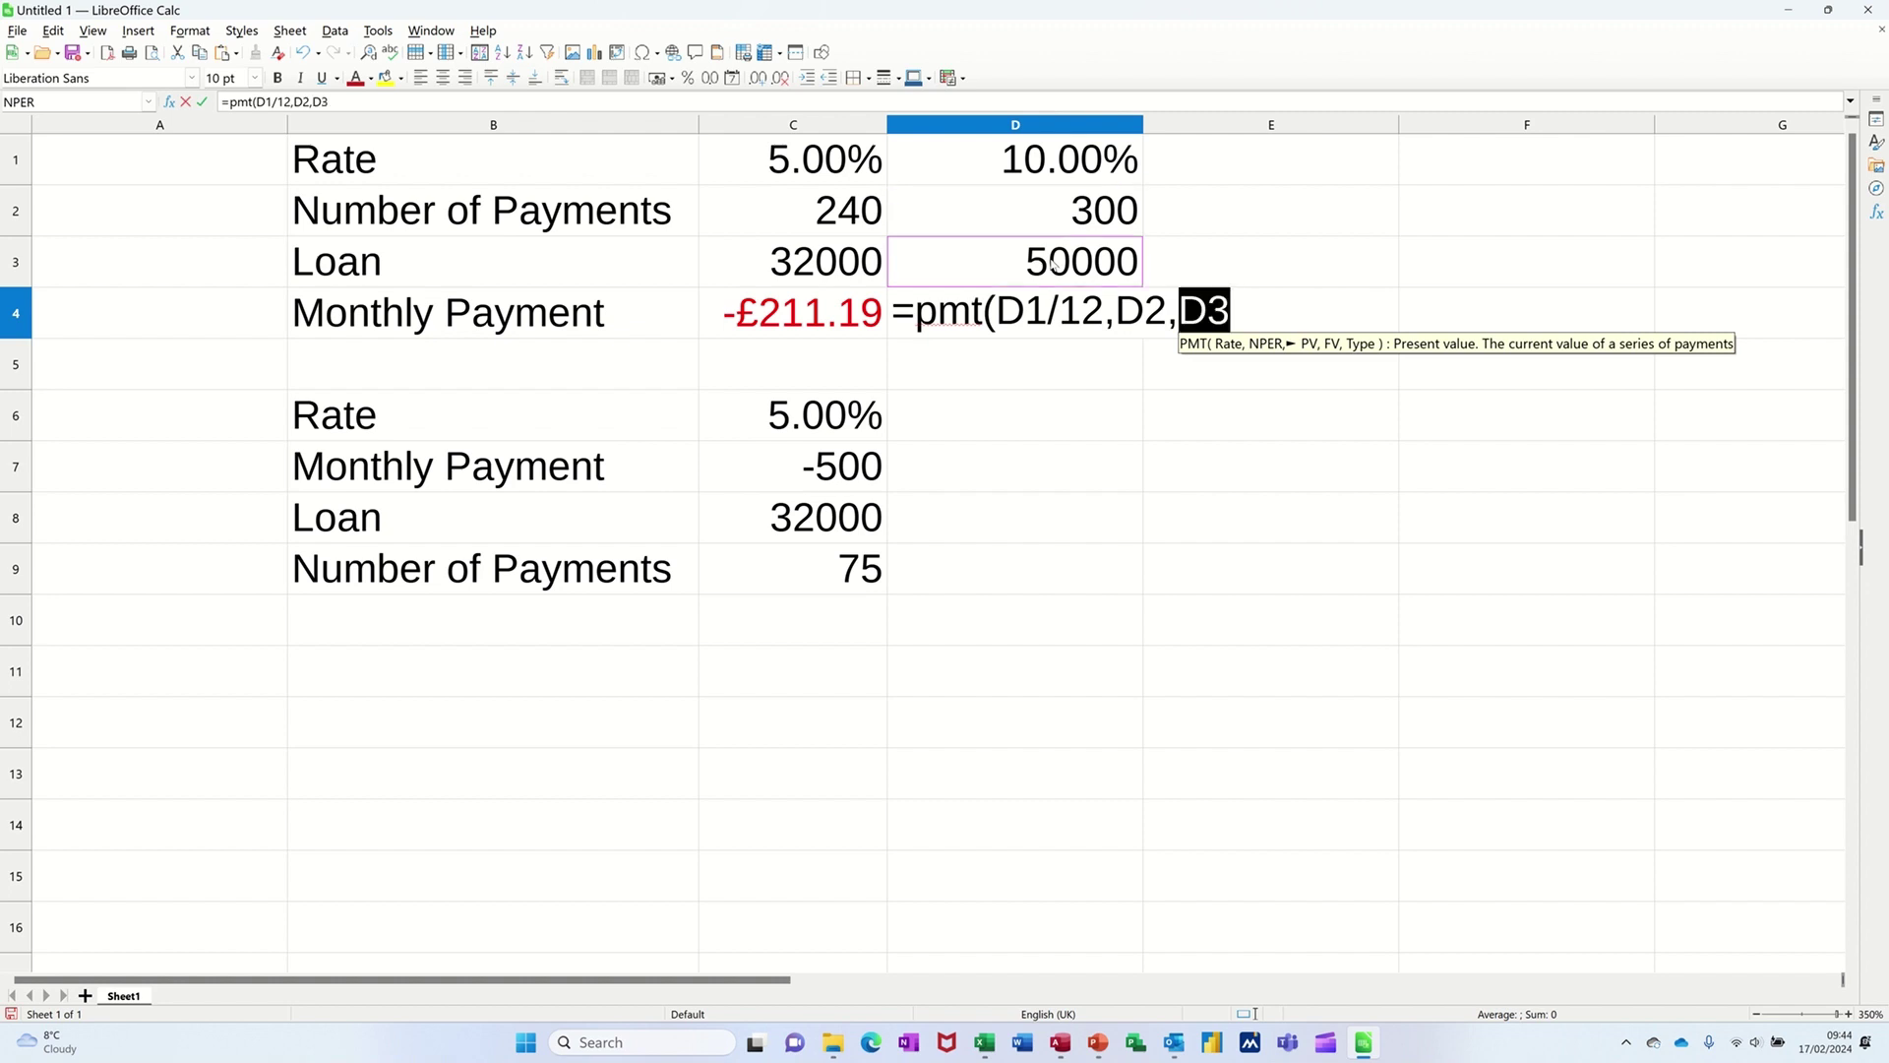
type(")")
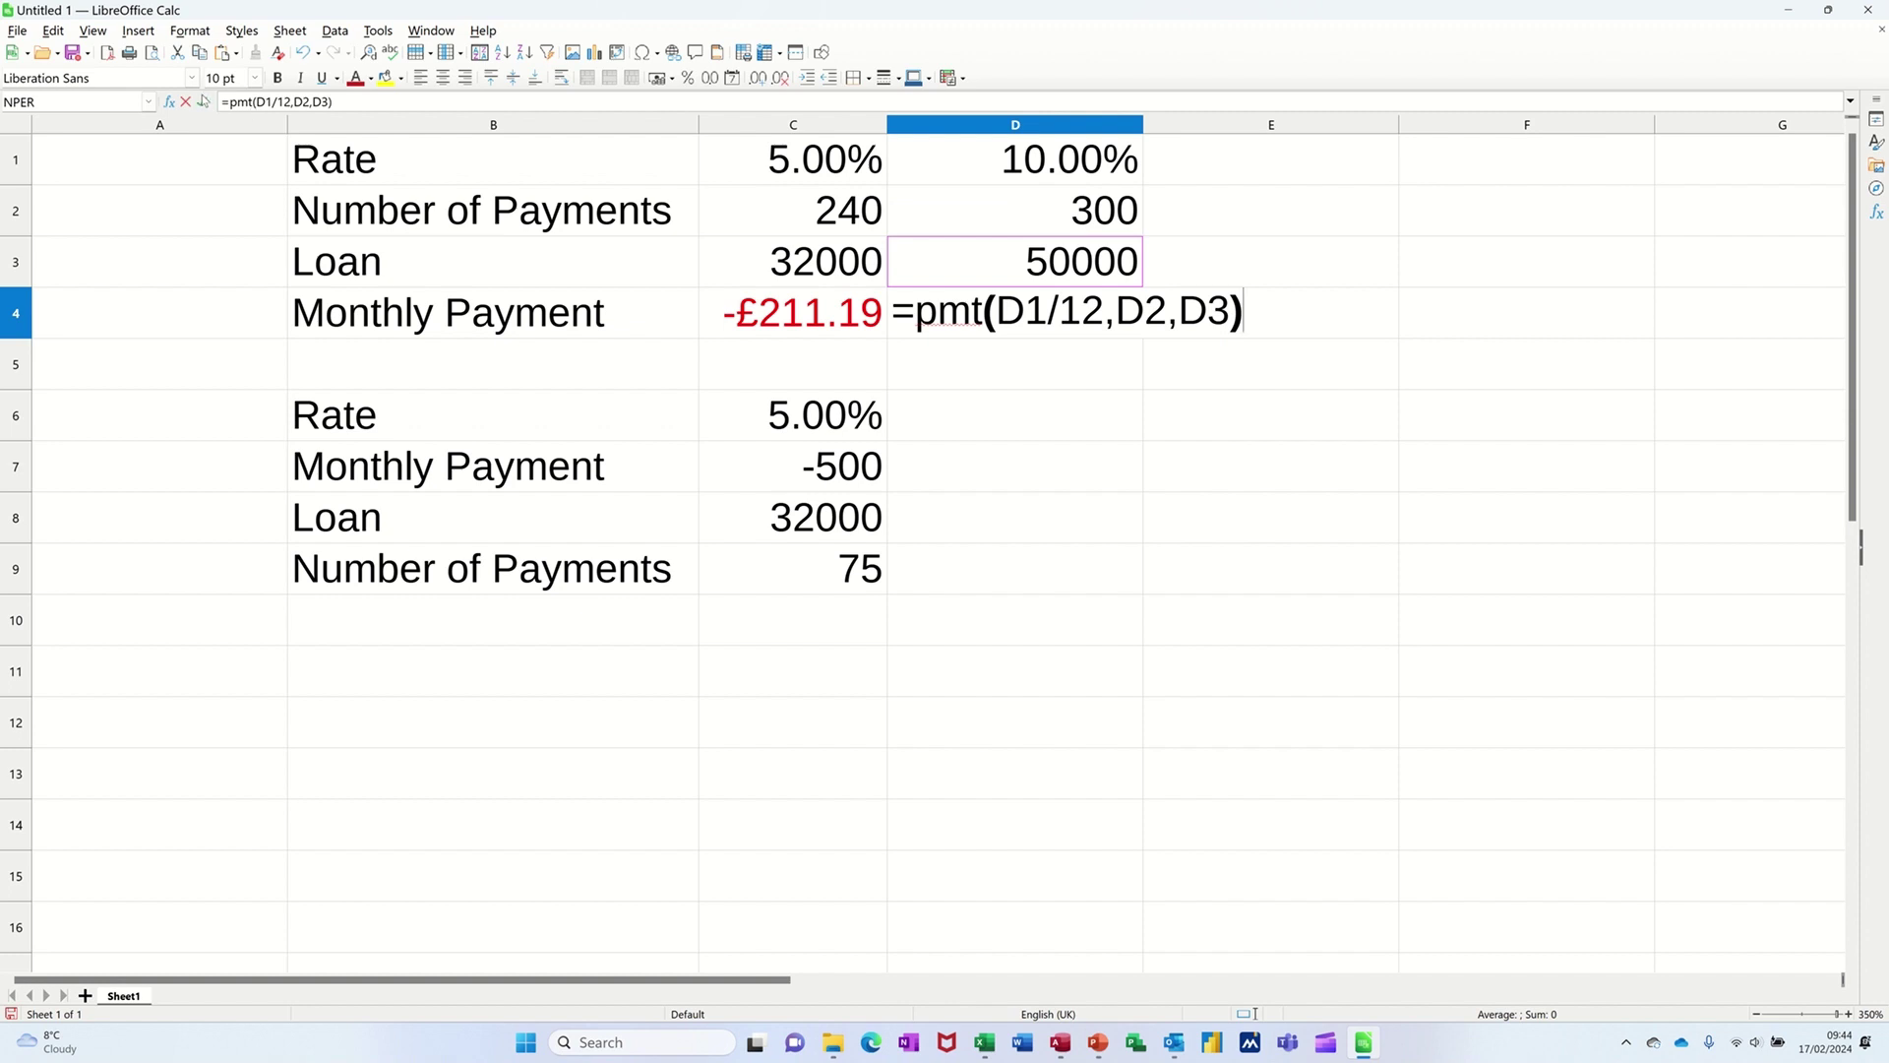
left_click(202, 101)
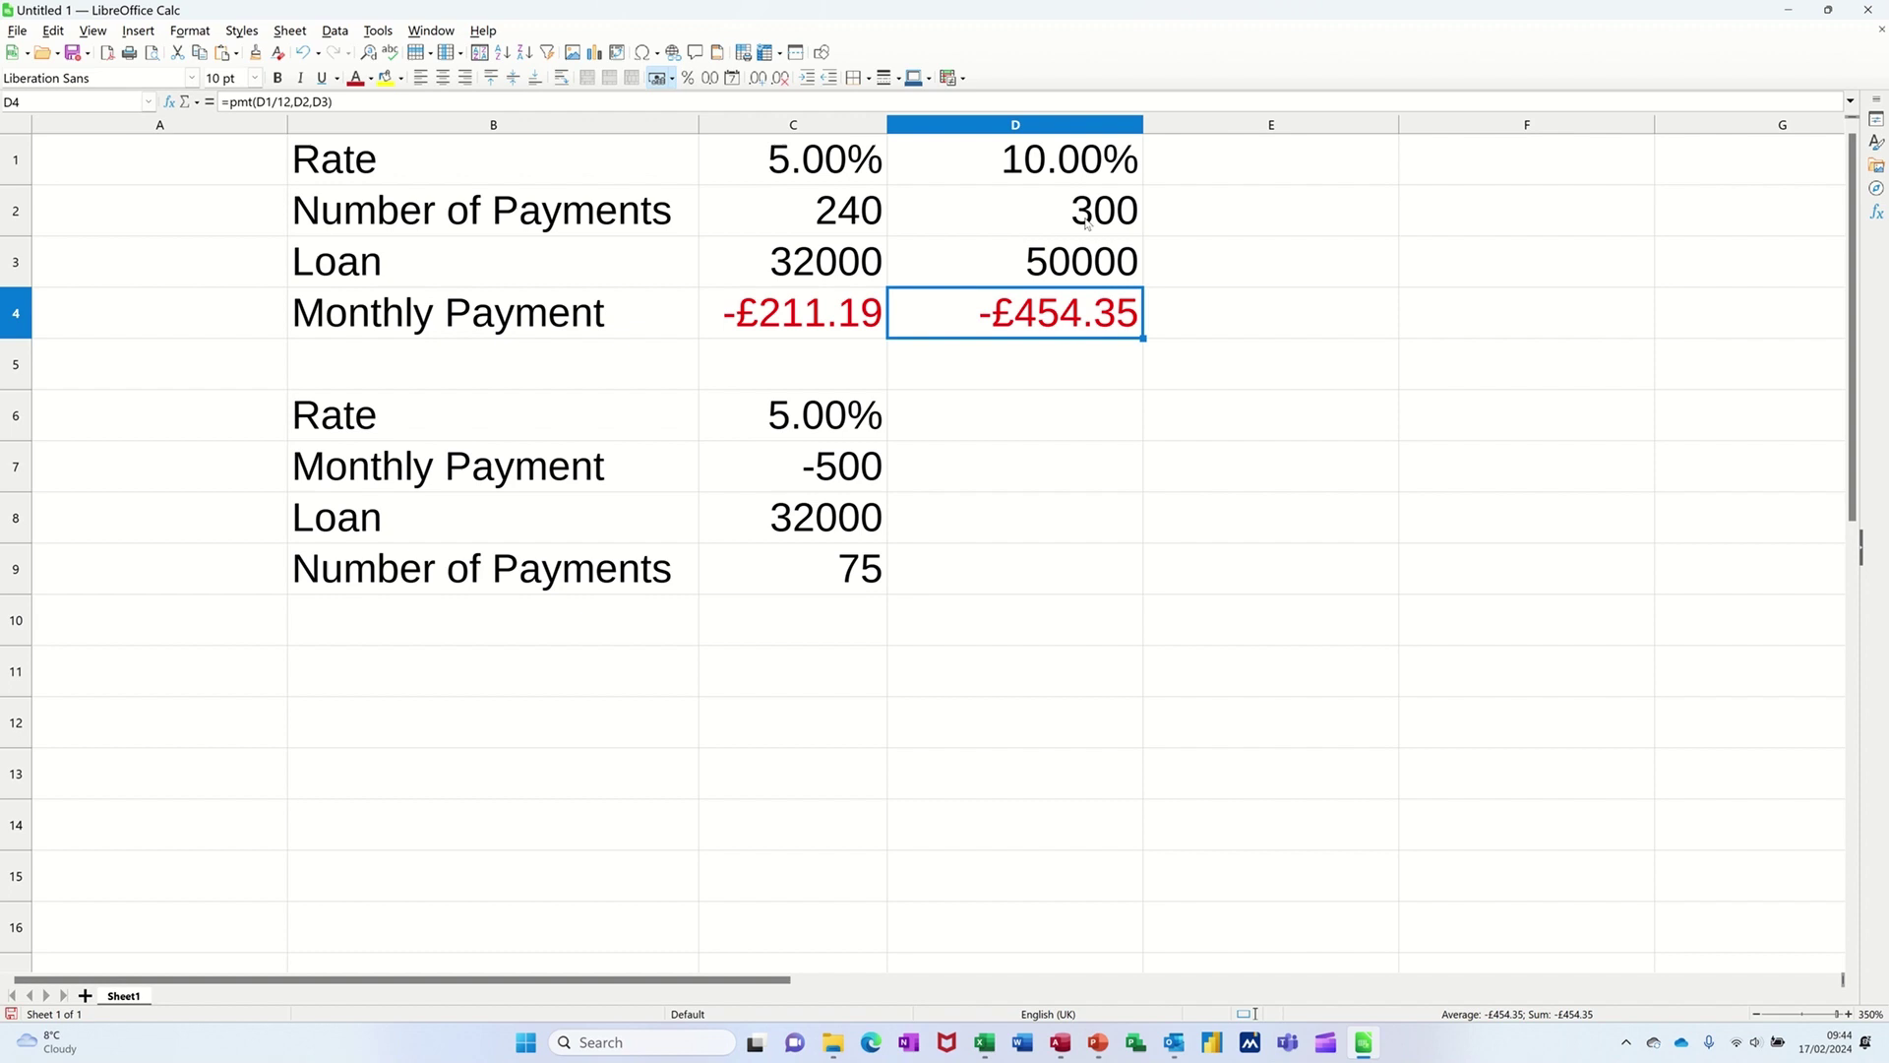
Change the rate in D1 to 0 and view the recalculated payment in D4.
left_click(1079, 169)
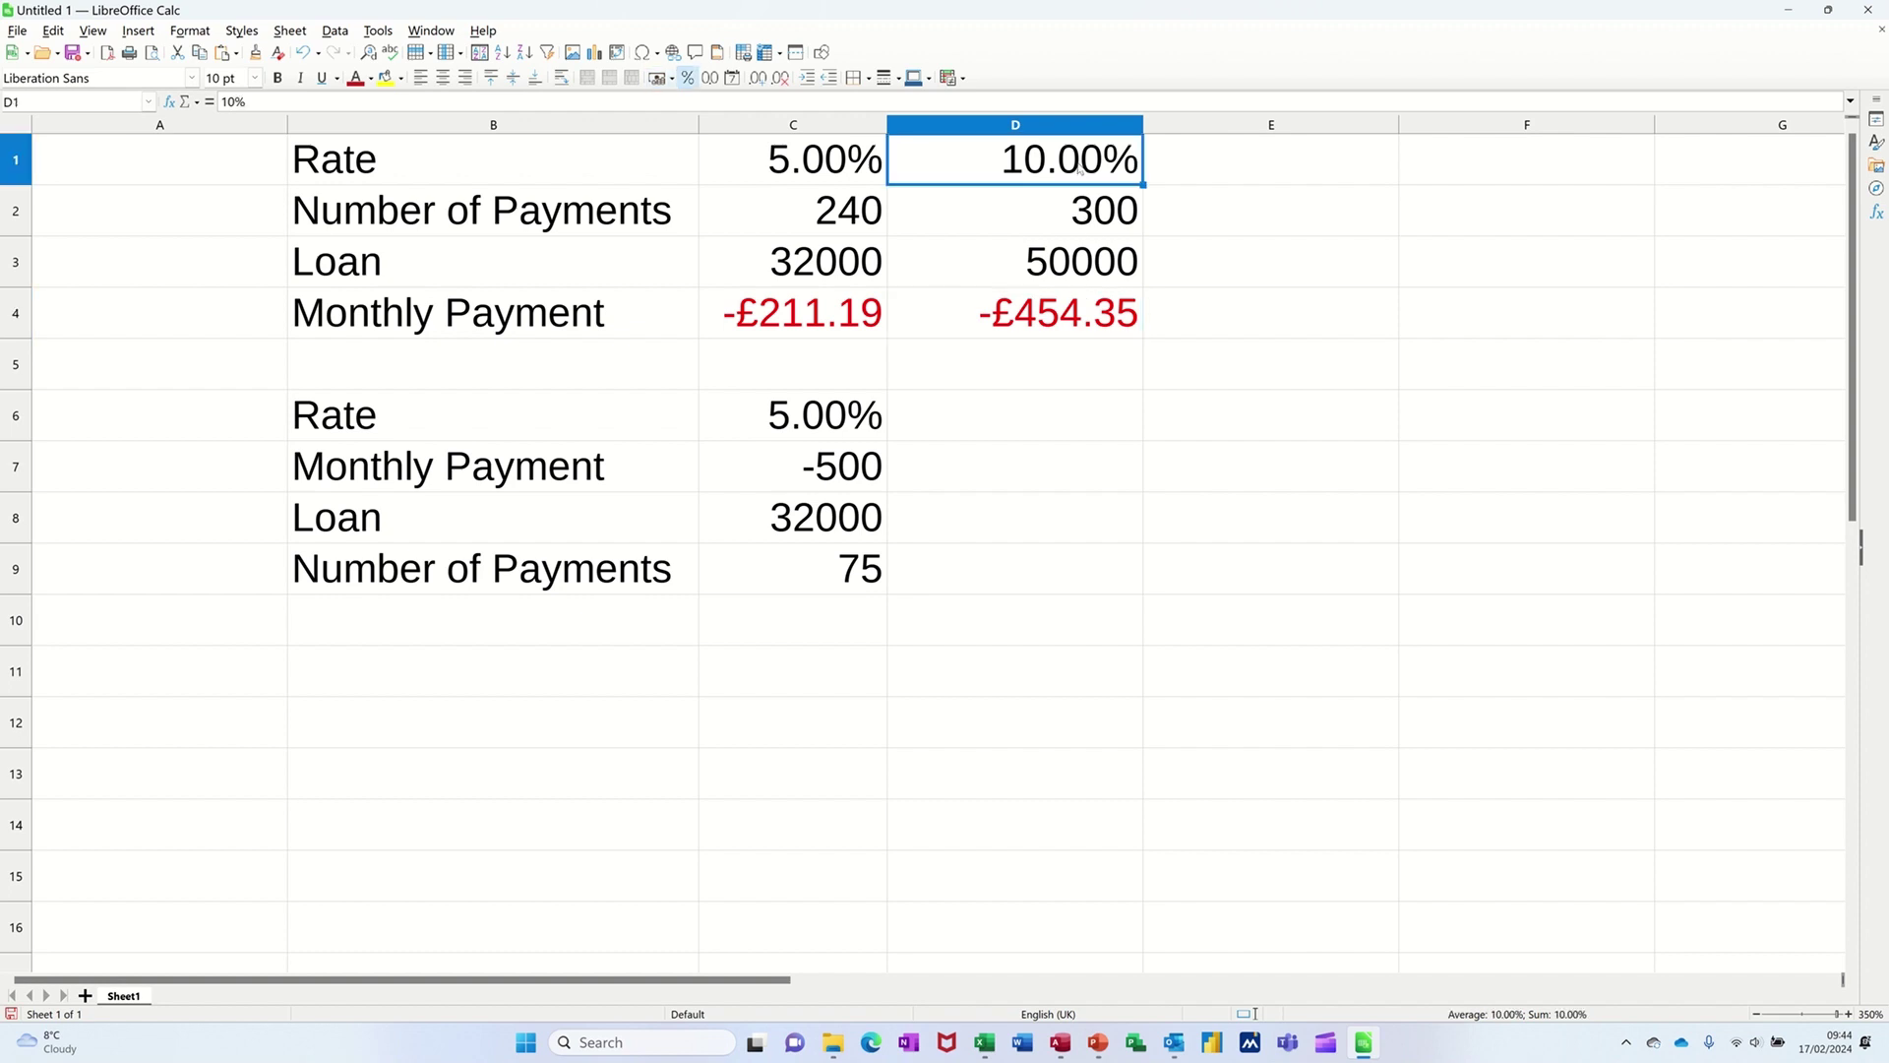
type("0")
left_click(994, 325)
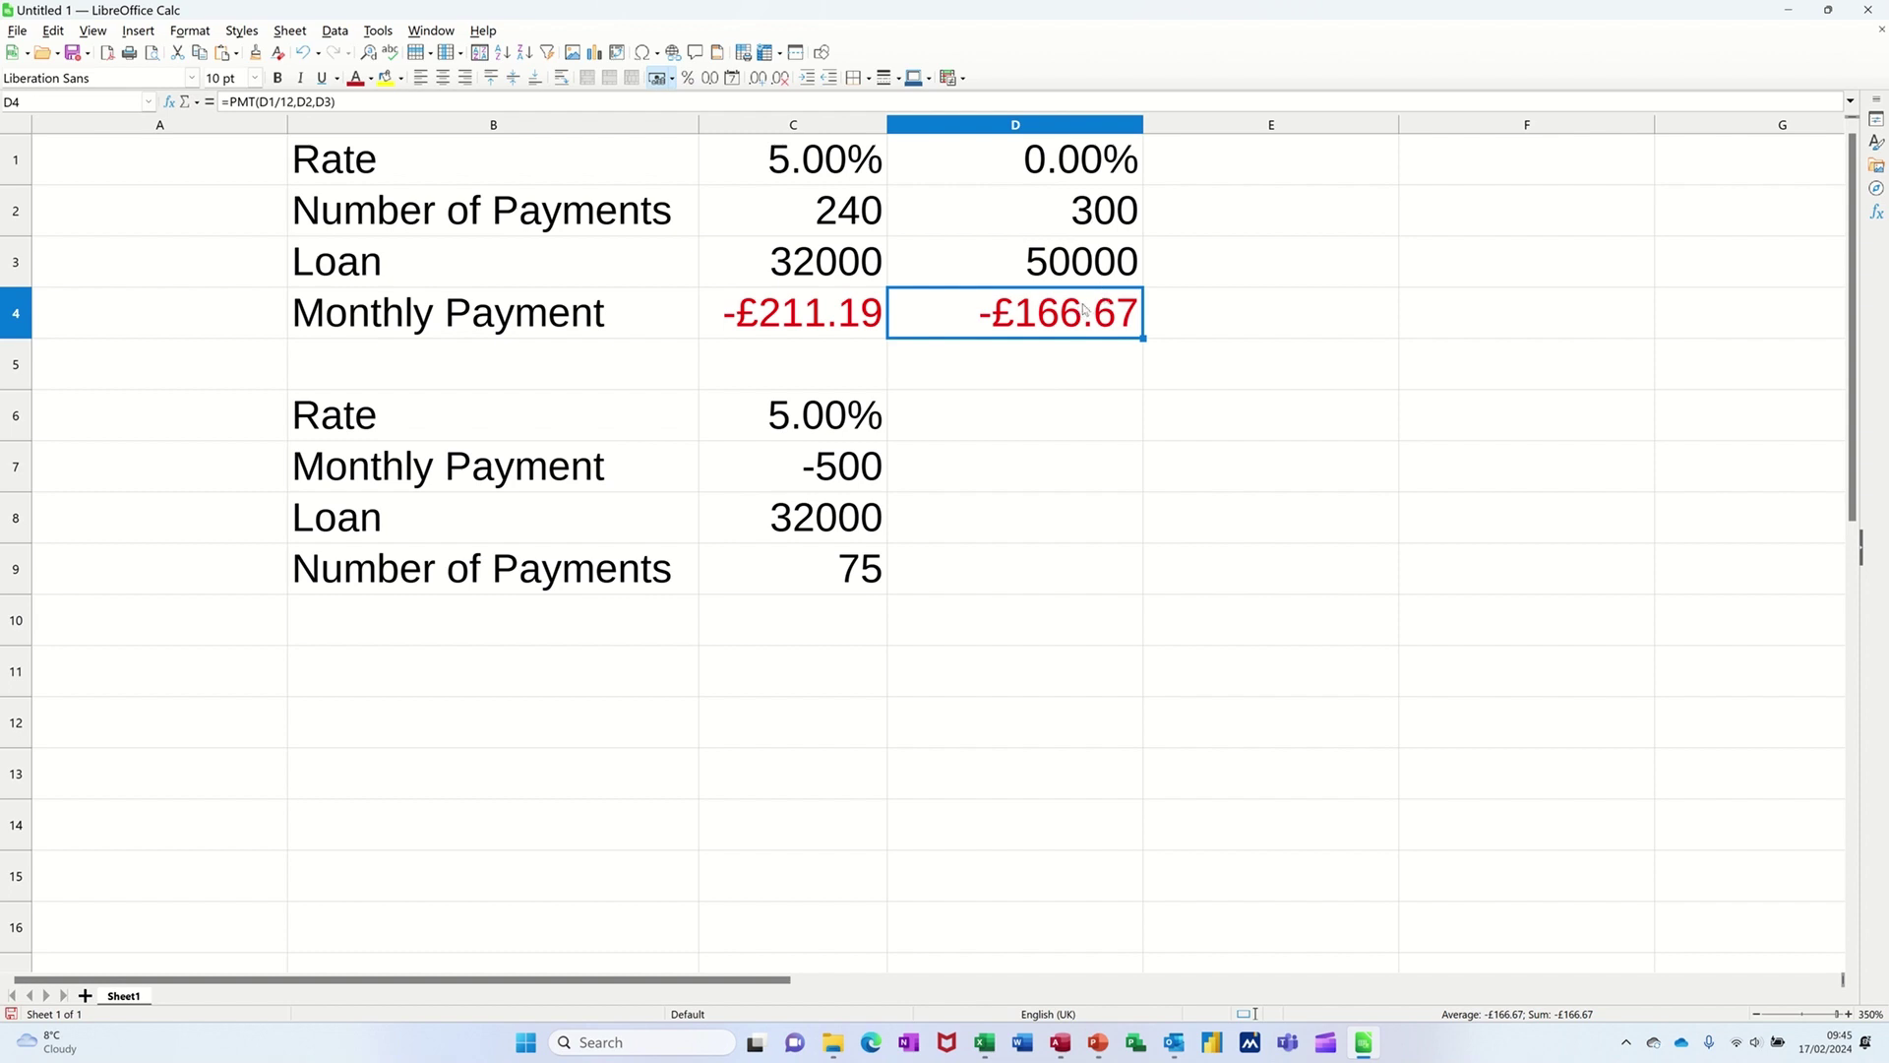
left_click(1276, 320)
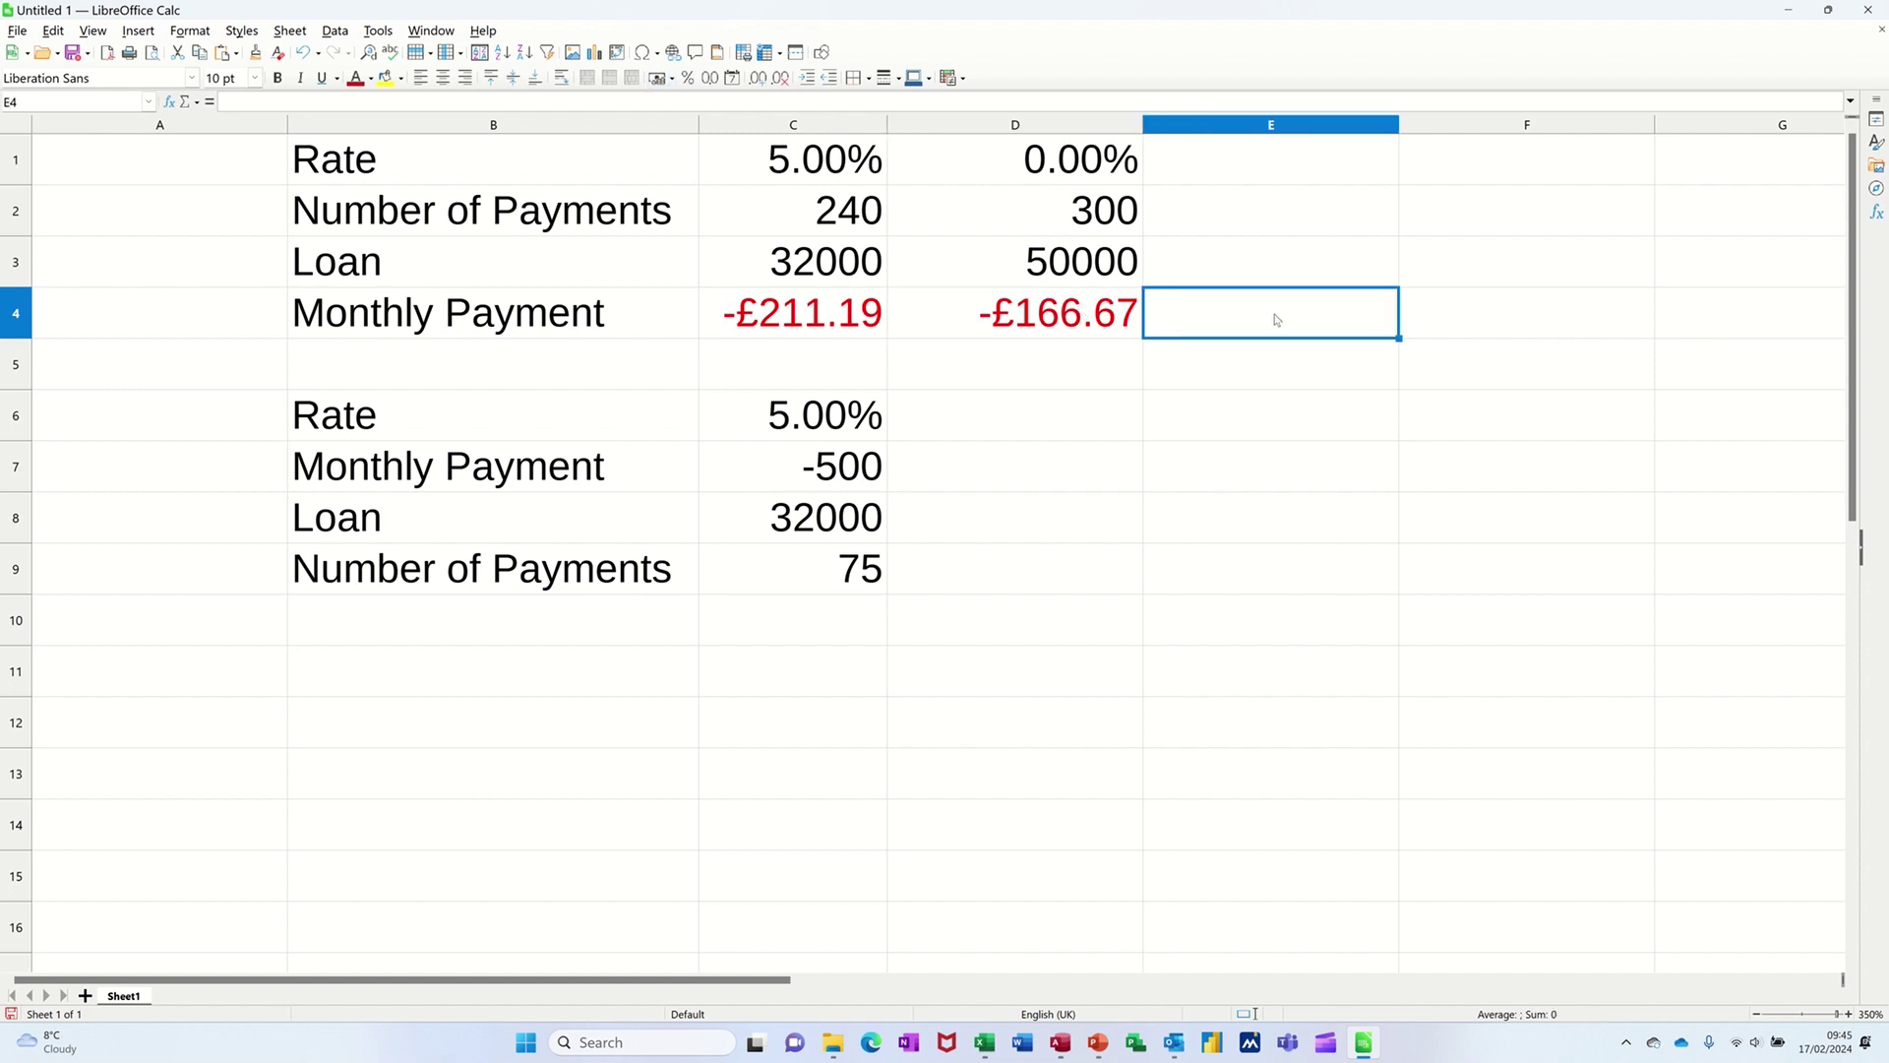
Compute a check value =D2*166.67 in E4, then clear E4 again.
type("=")
left_click(1087, 218)
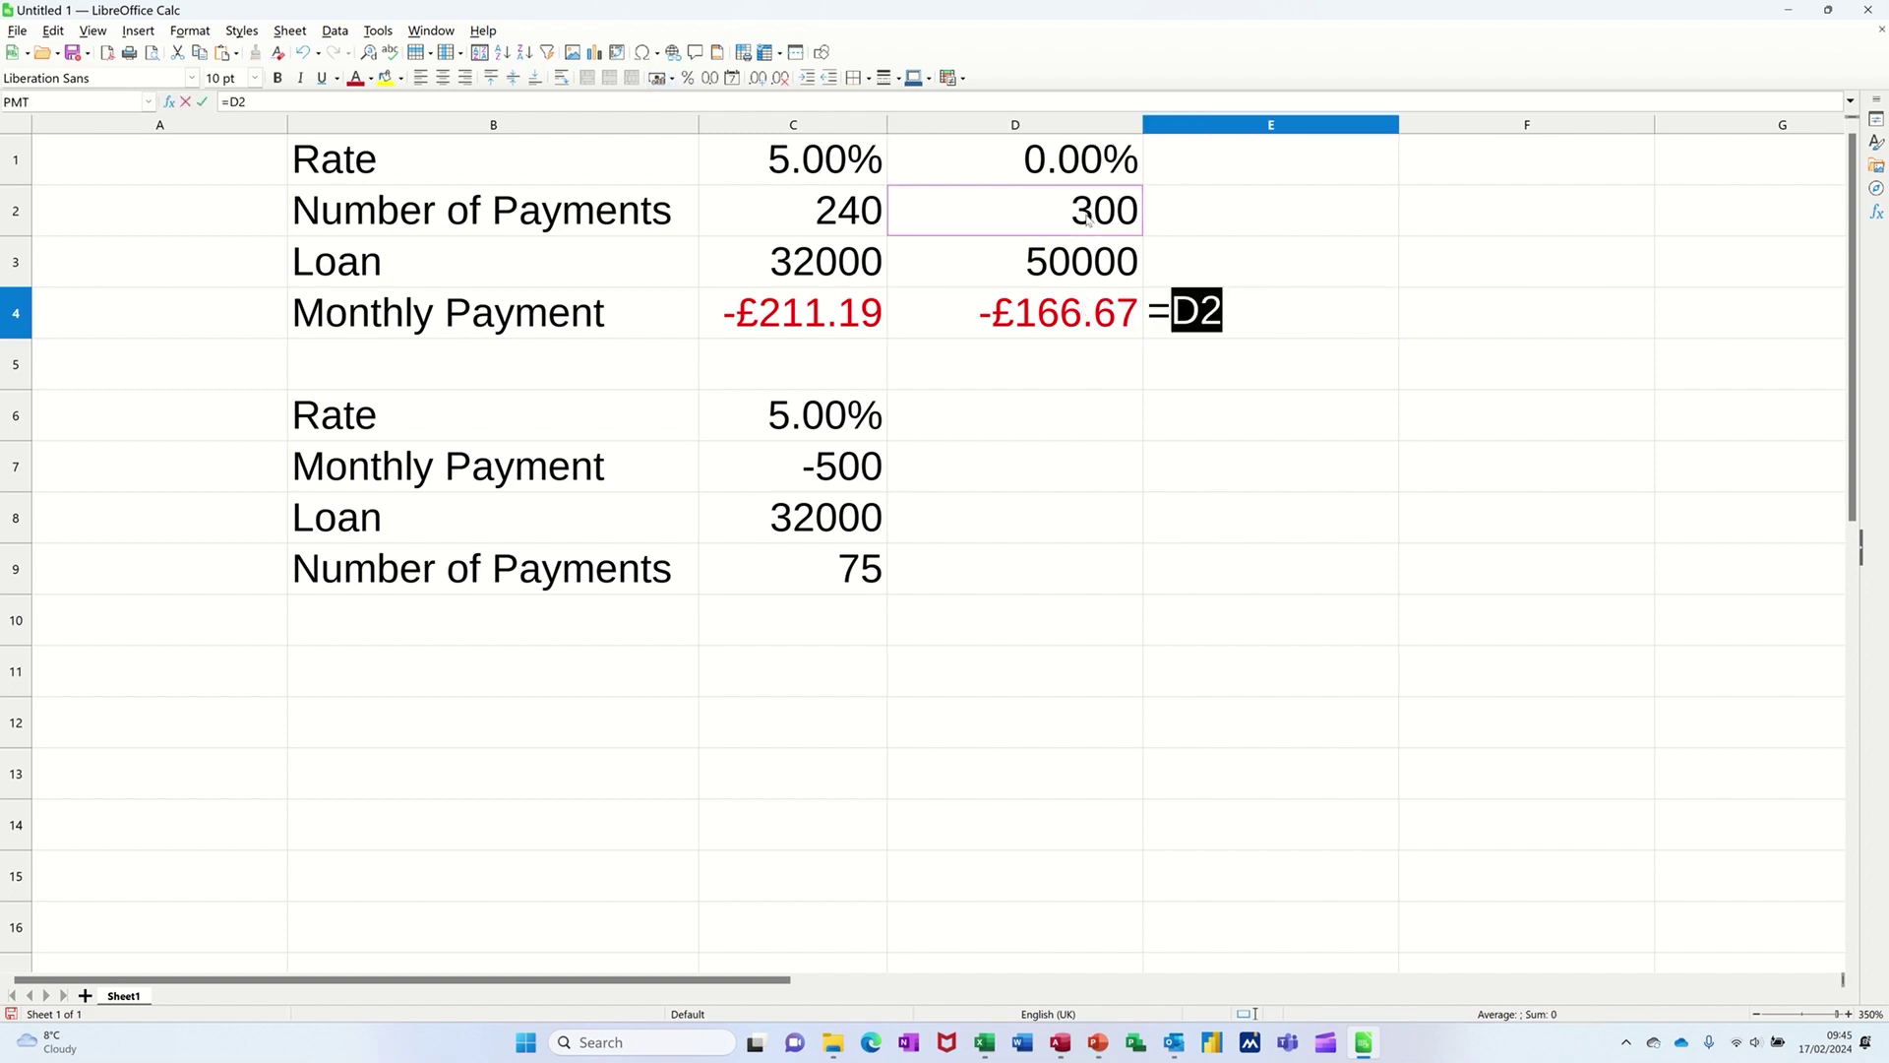
type("*")
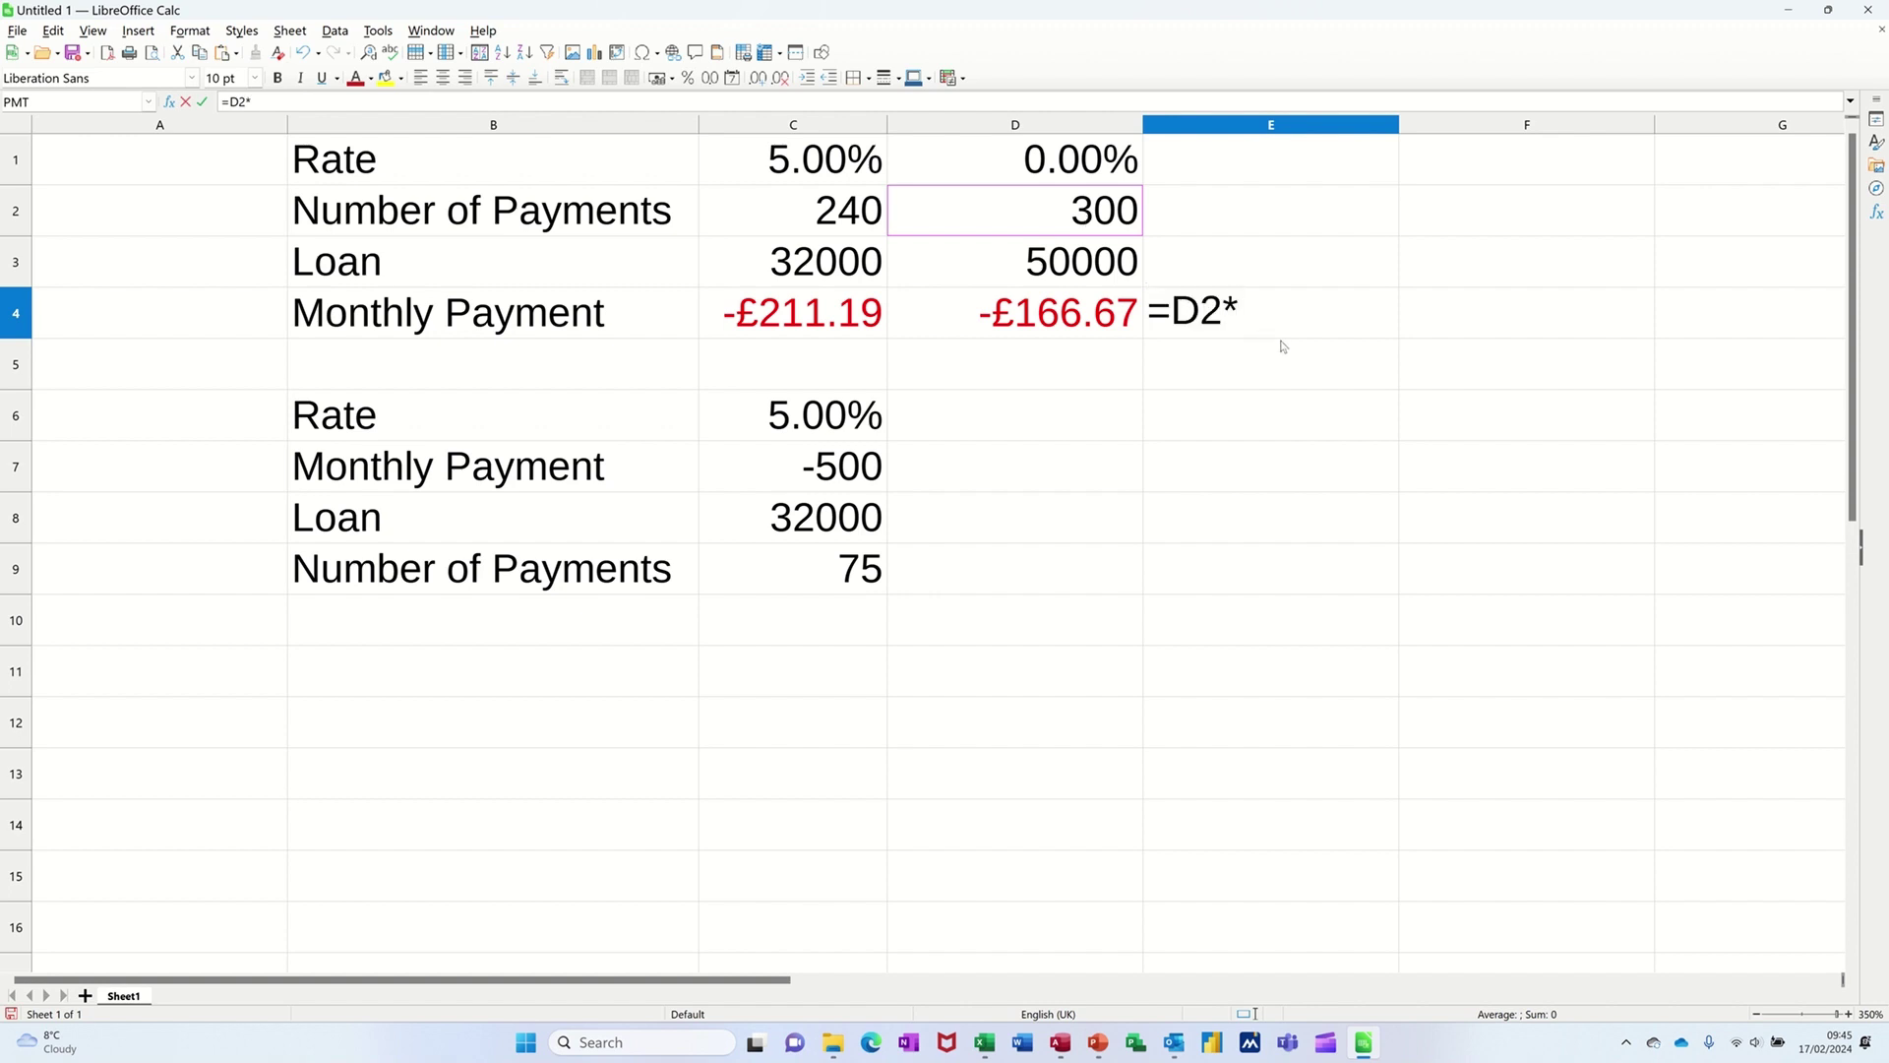
type("166.67")
key("Return")
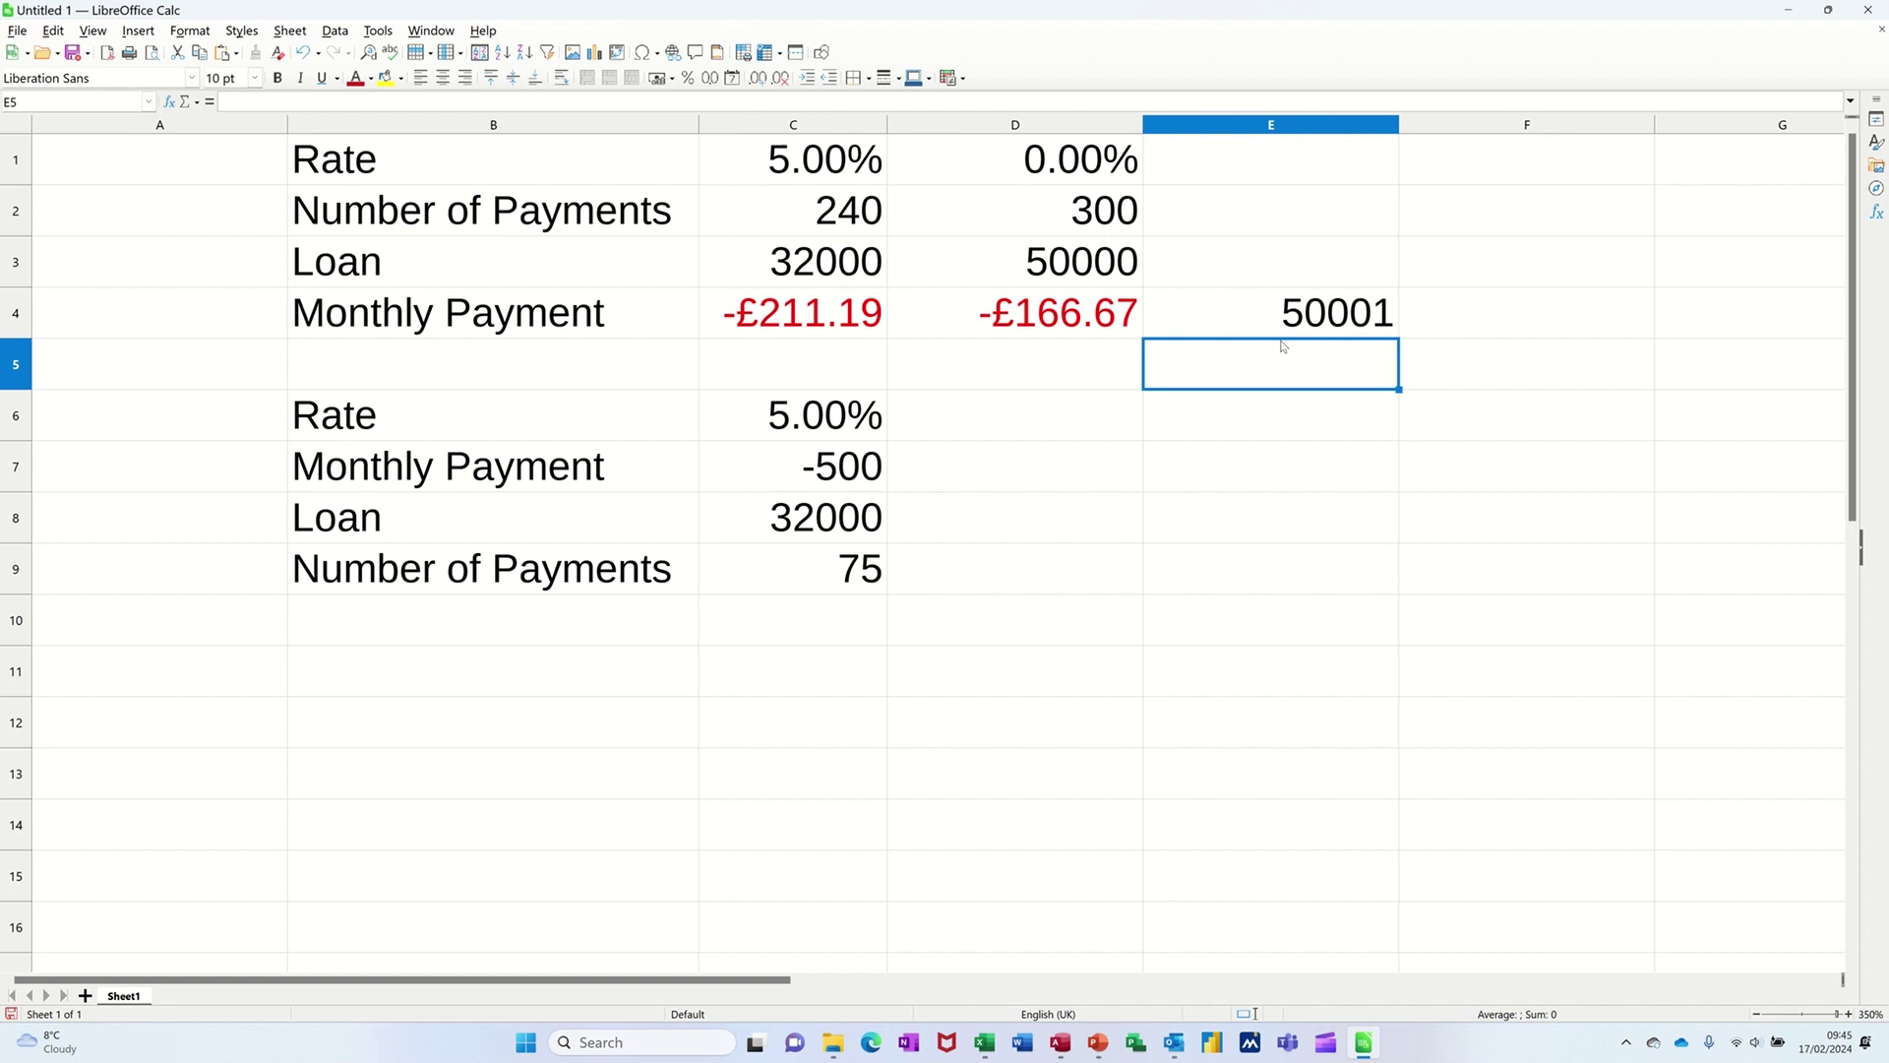
left_click(1316, 328)
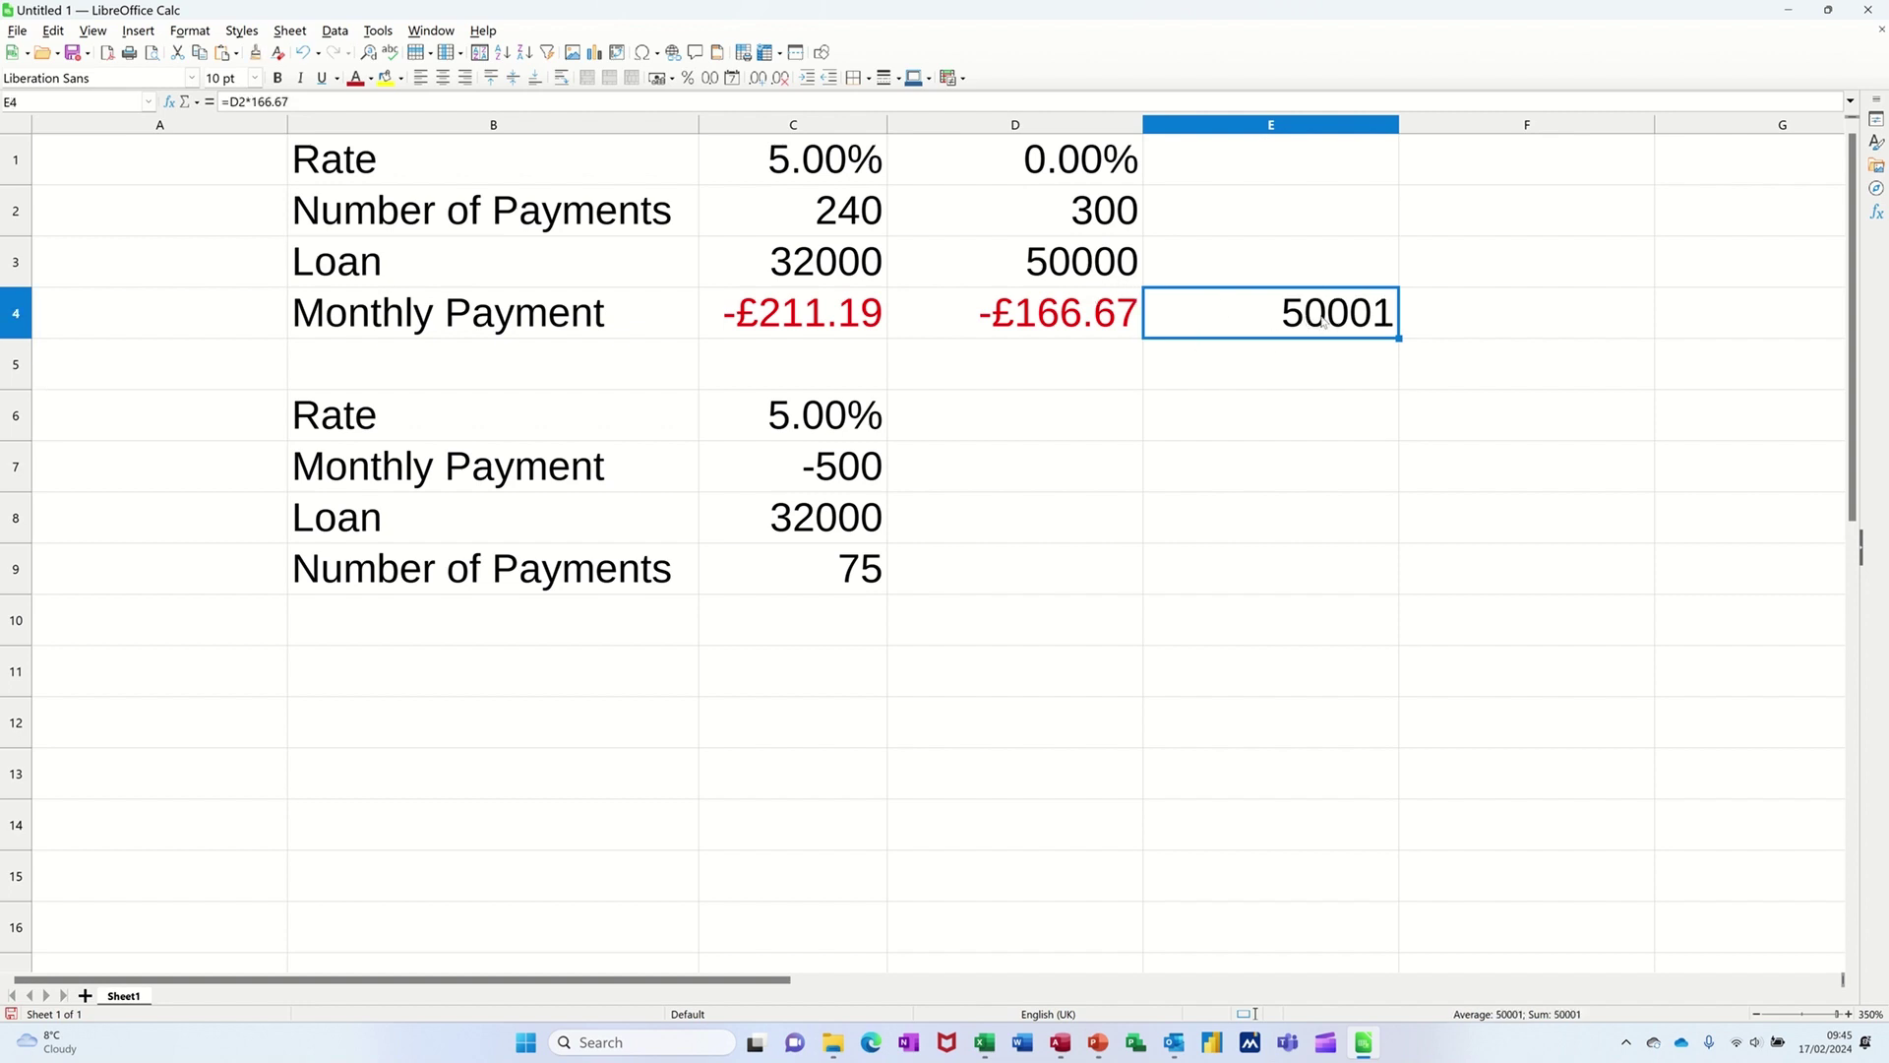
key("Delete")
Set the rate in D1 back to 10%.
left_click(1053, 155)
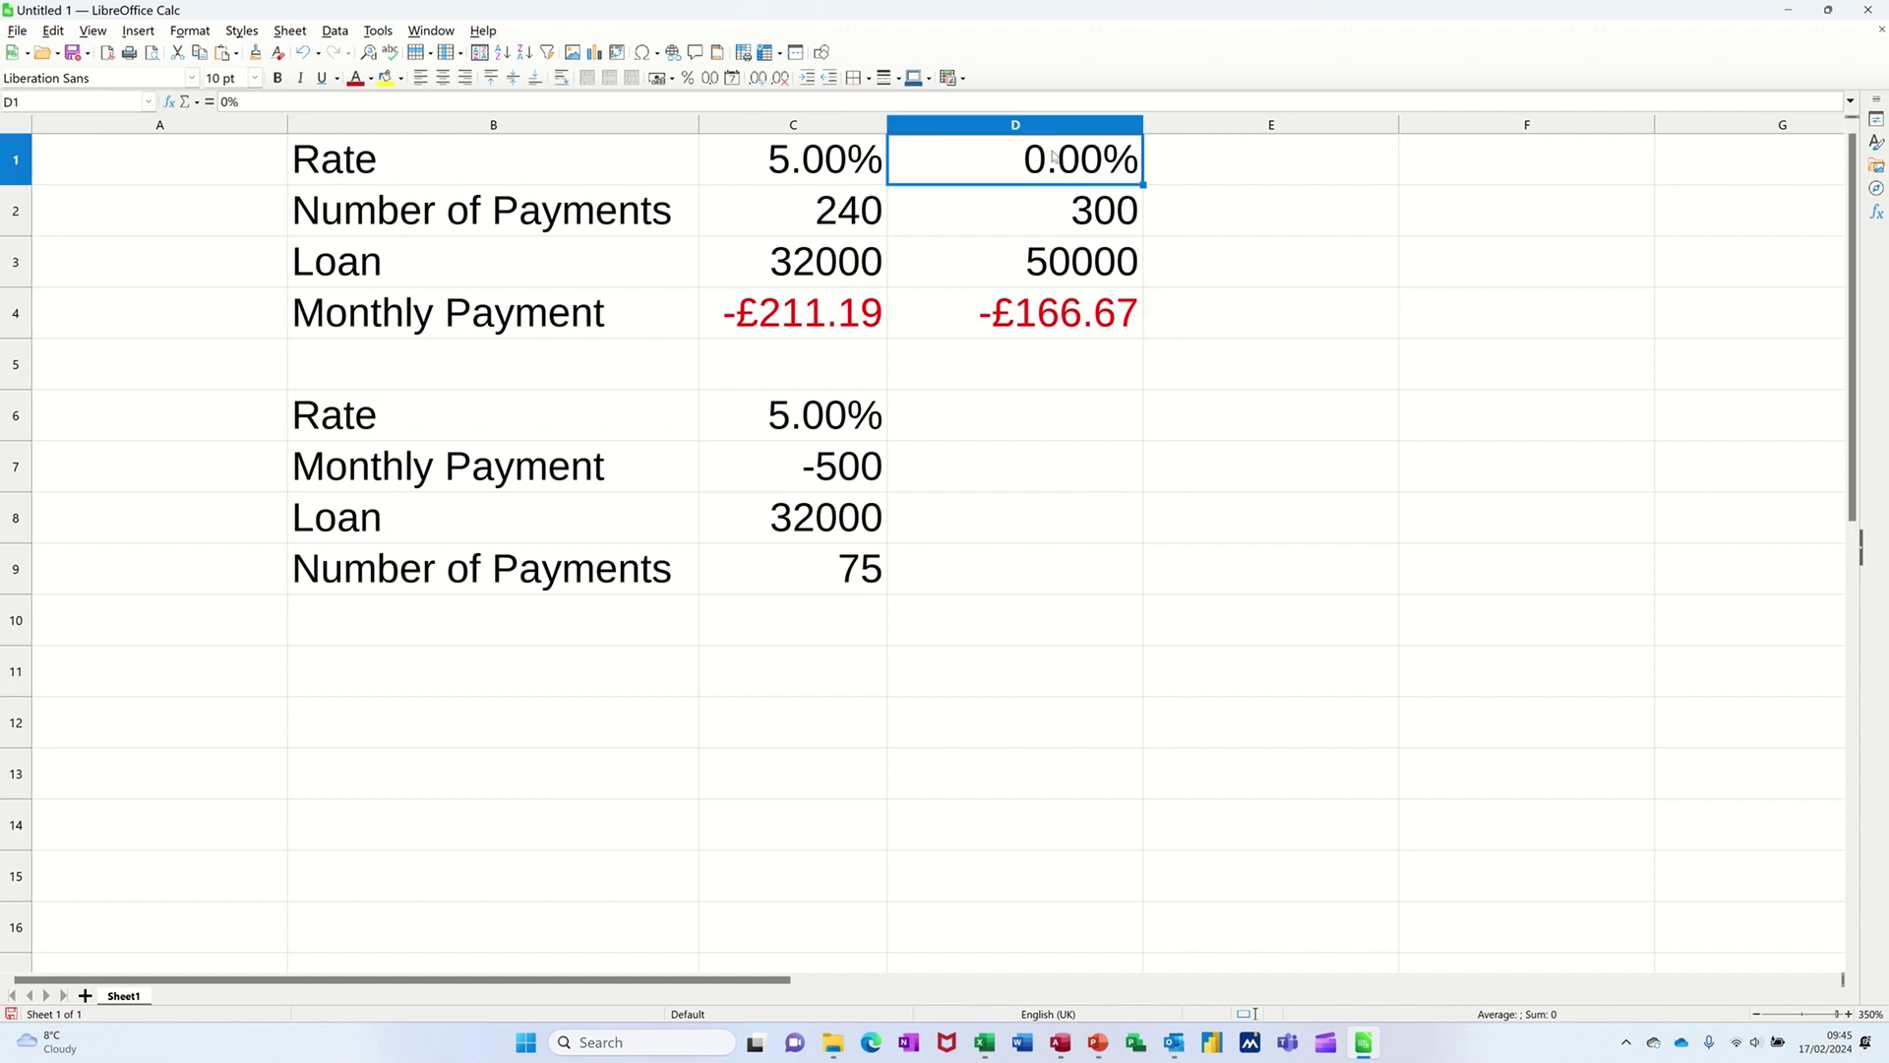
type("10")
key("Return")
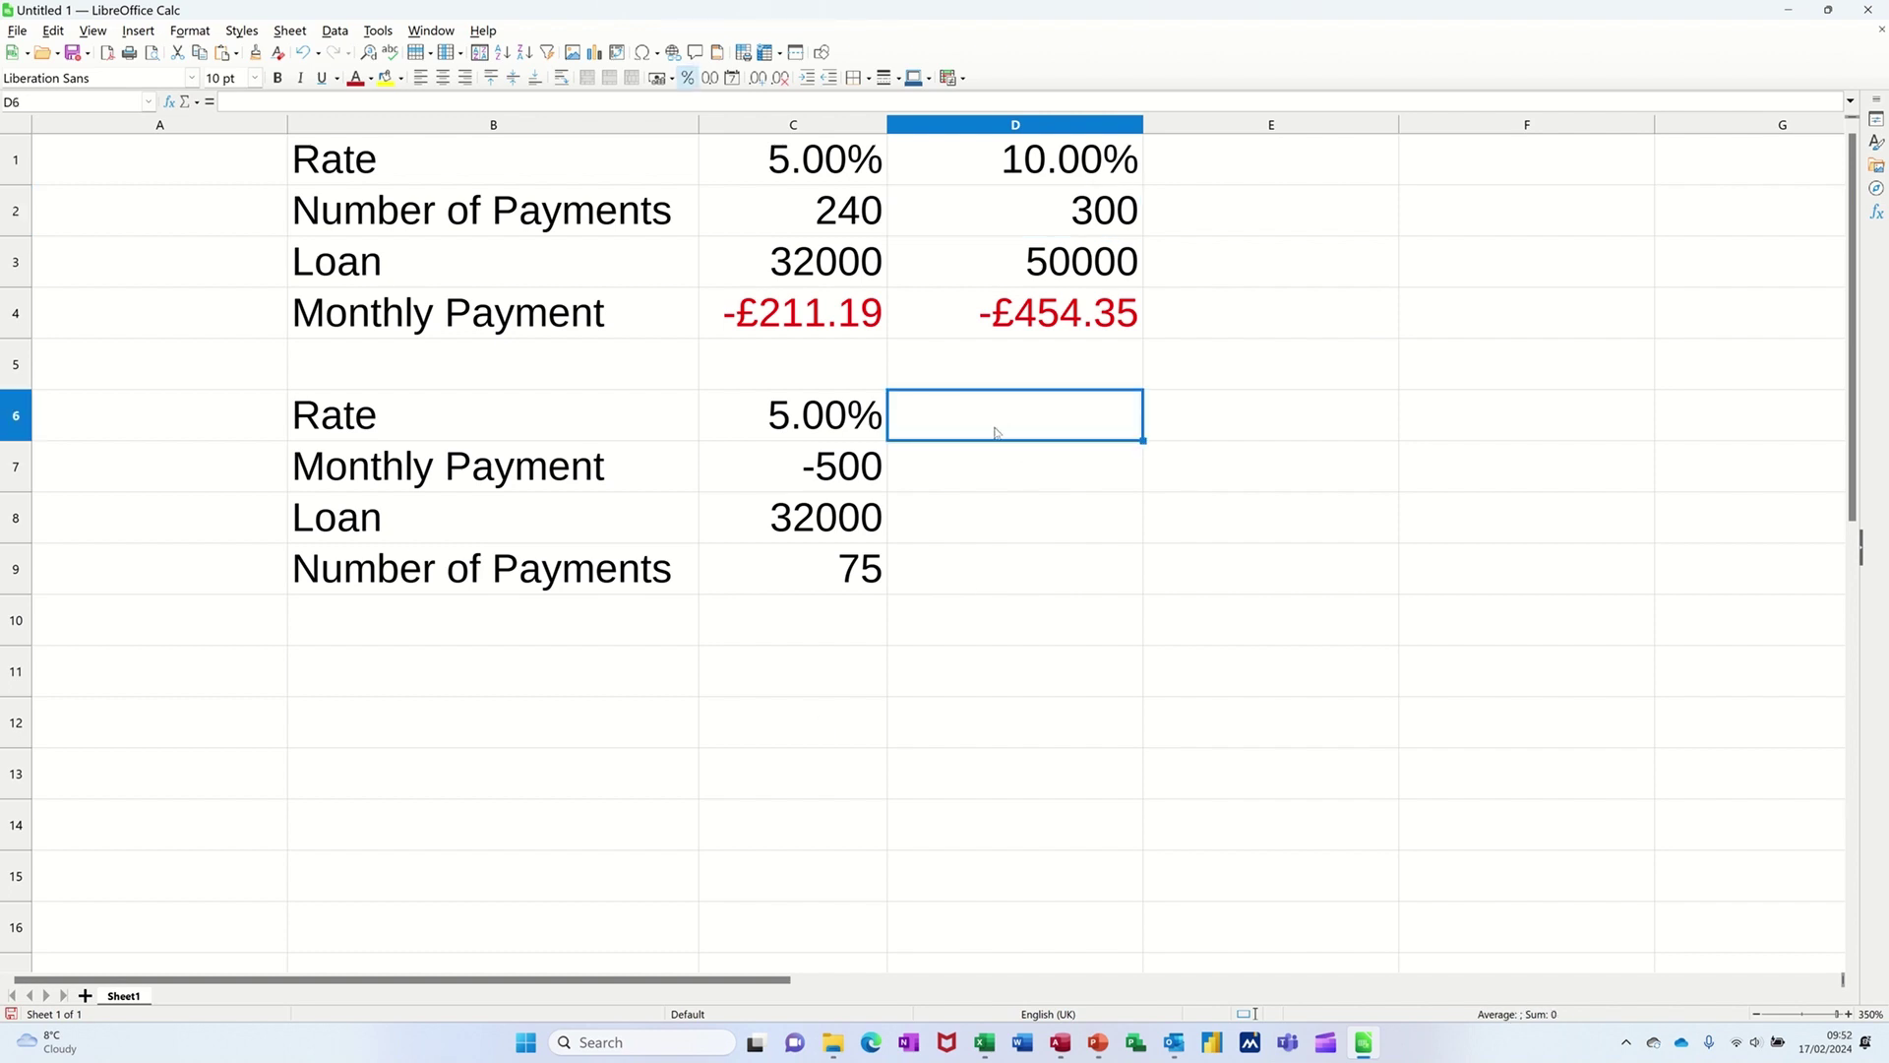
Enter 5% in D6, -500 in D7 and 32000 in D8.
type("5%")
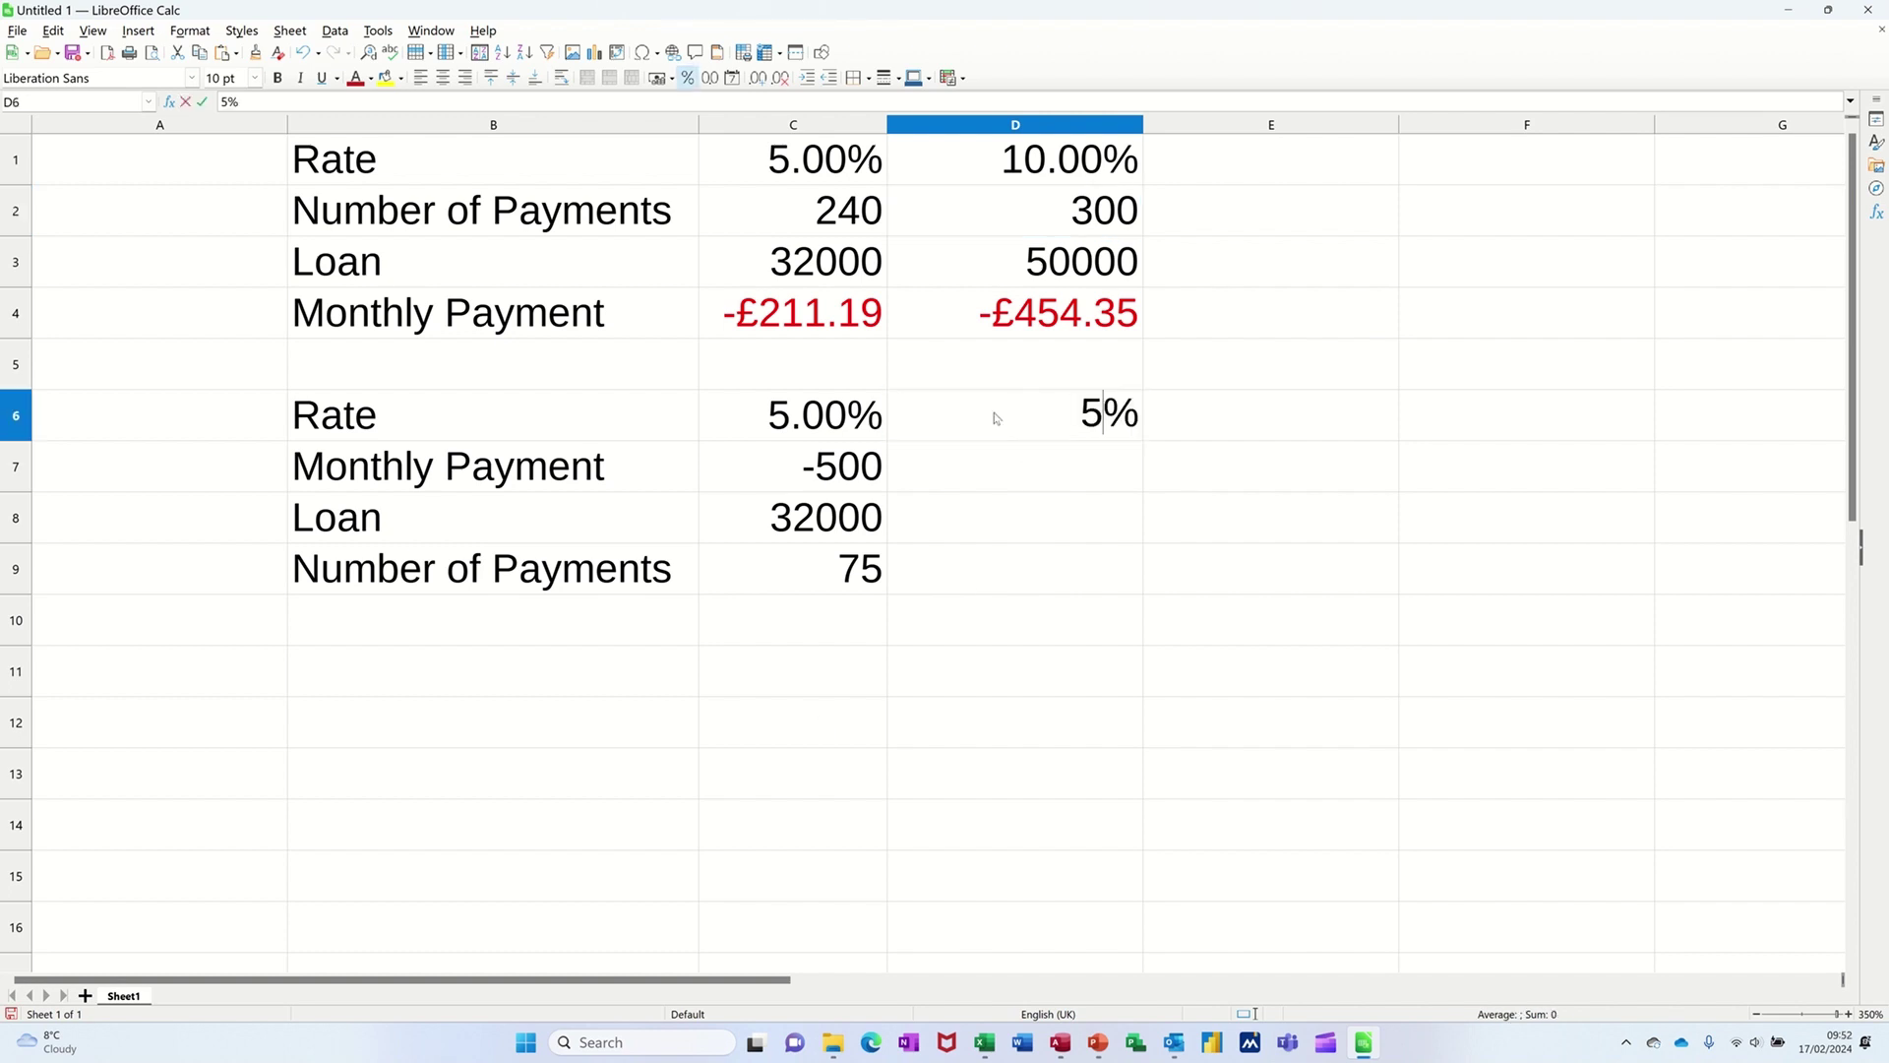
key("Return")
type("-500")
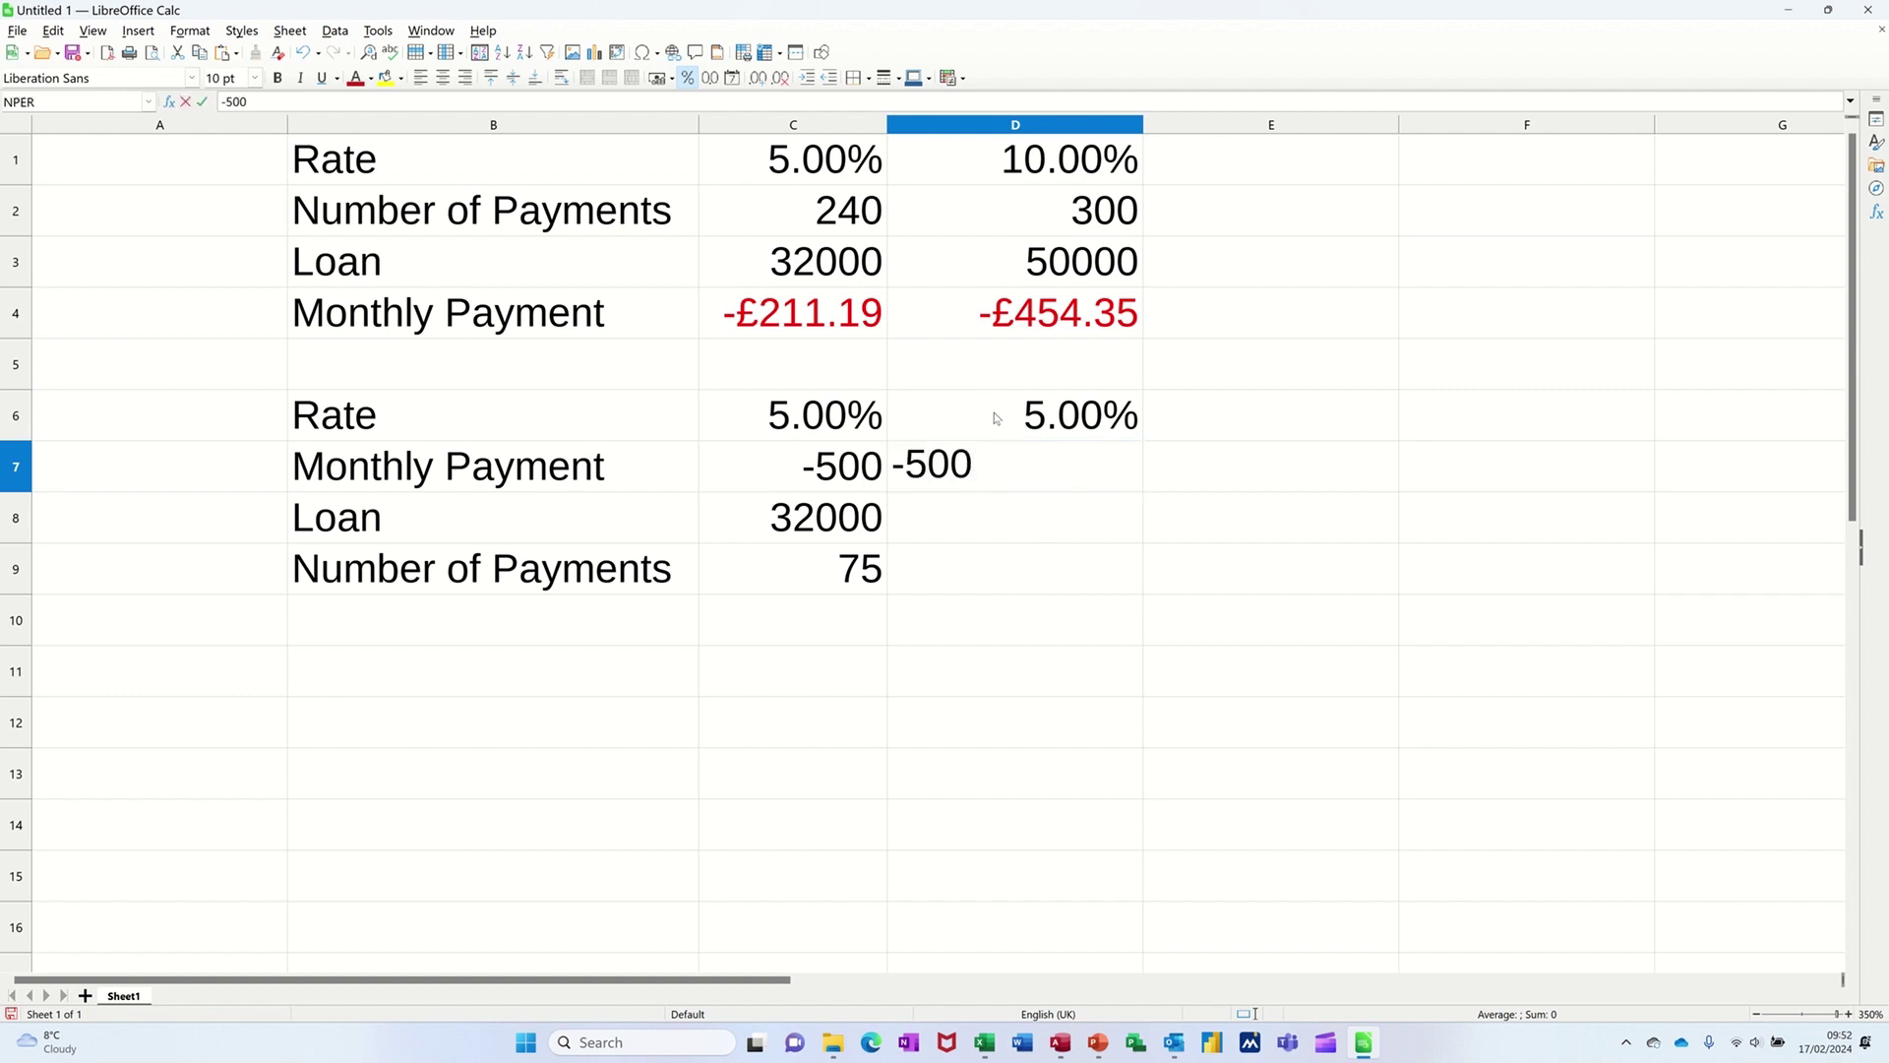
key("Return")
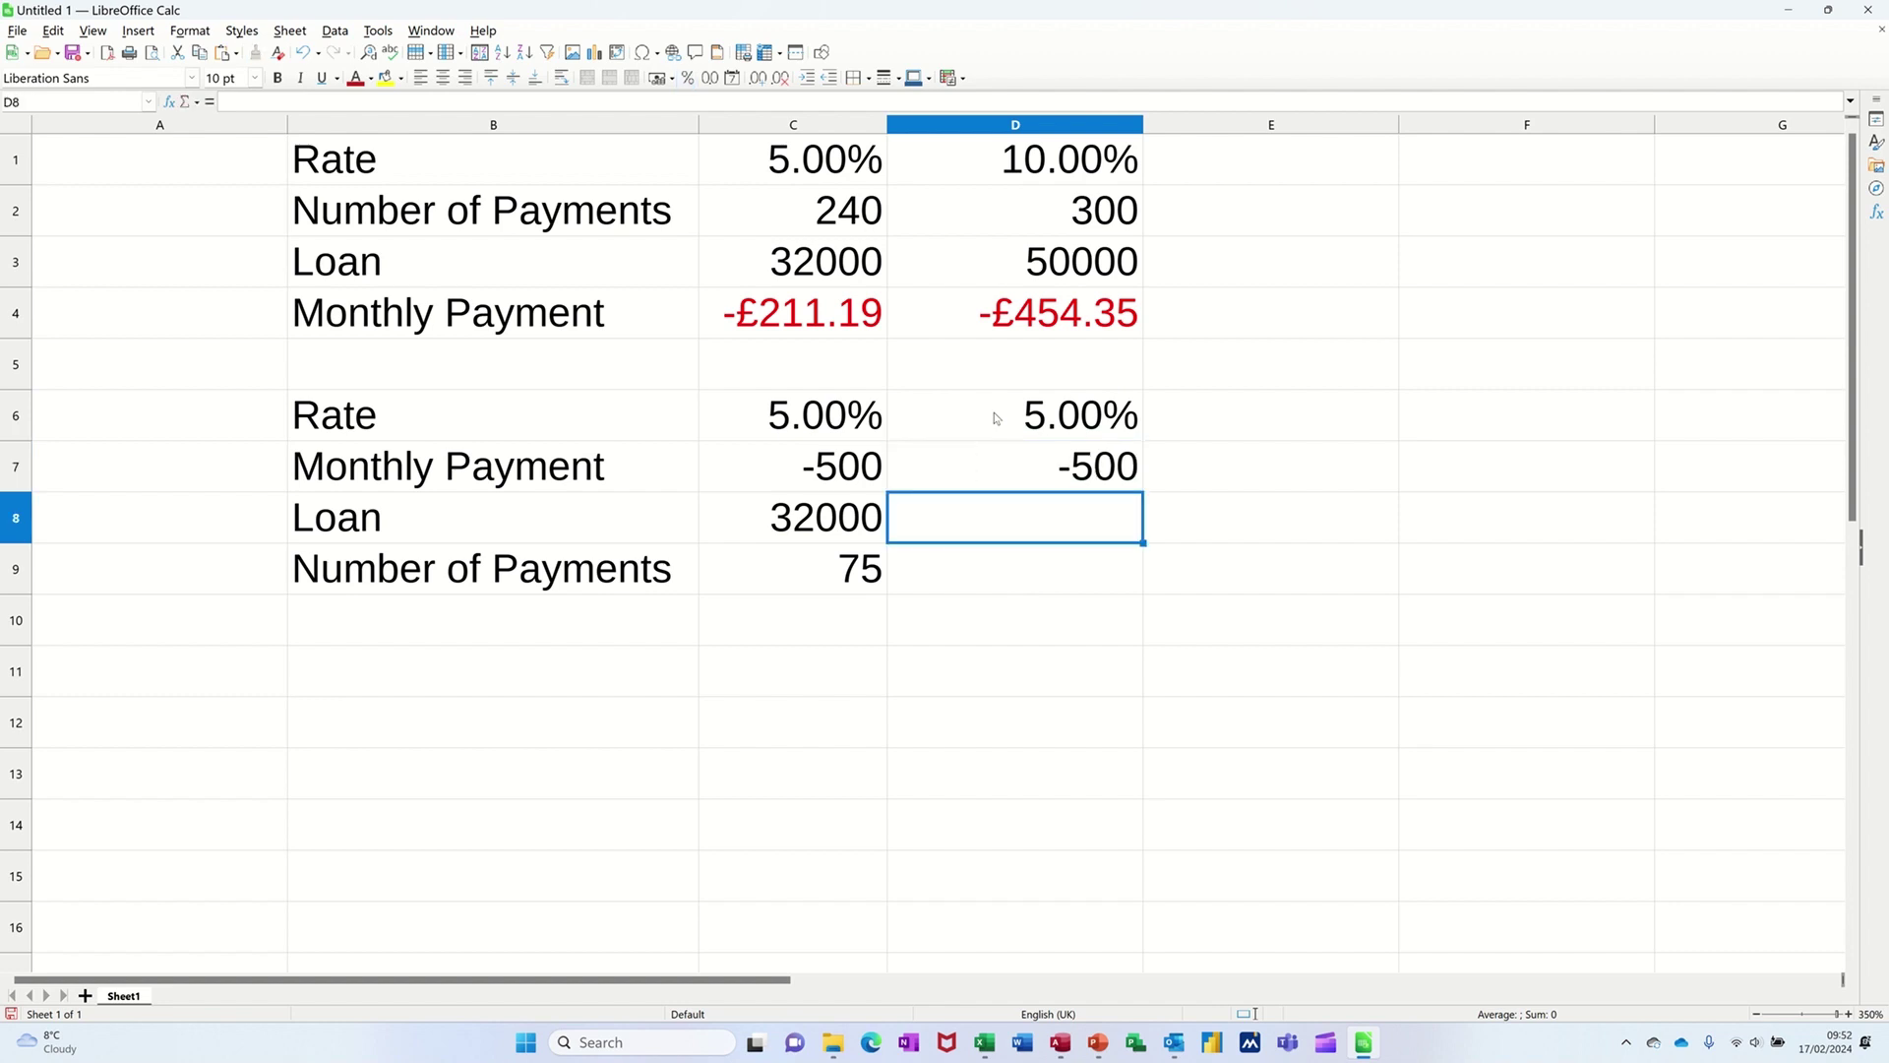
type("32000")
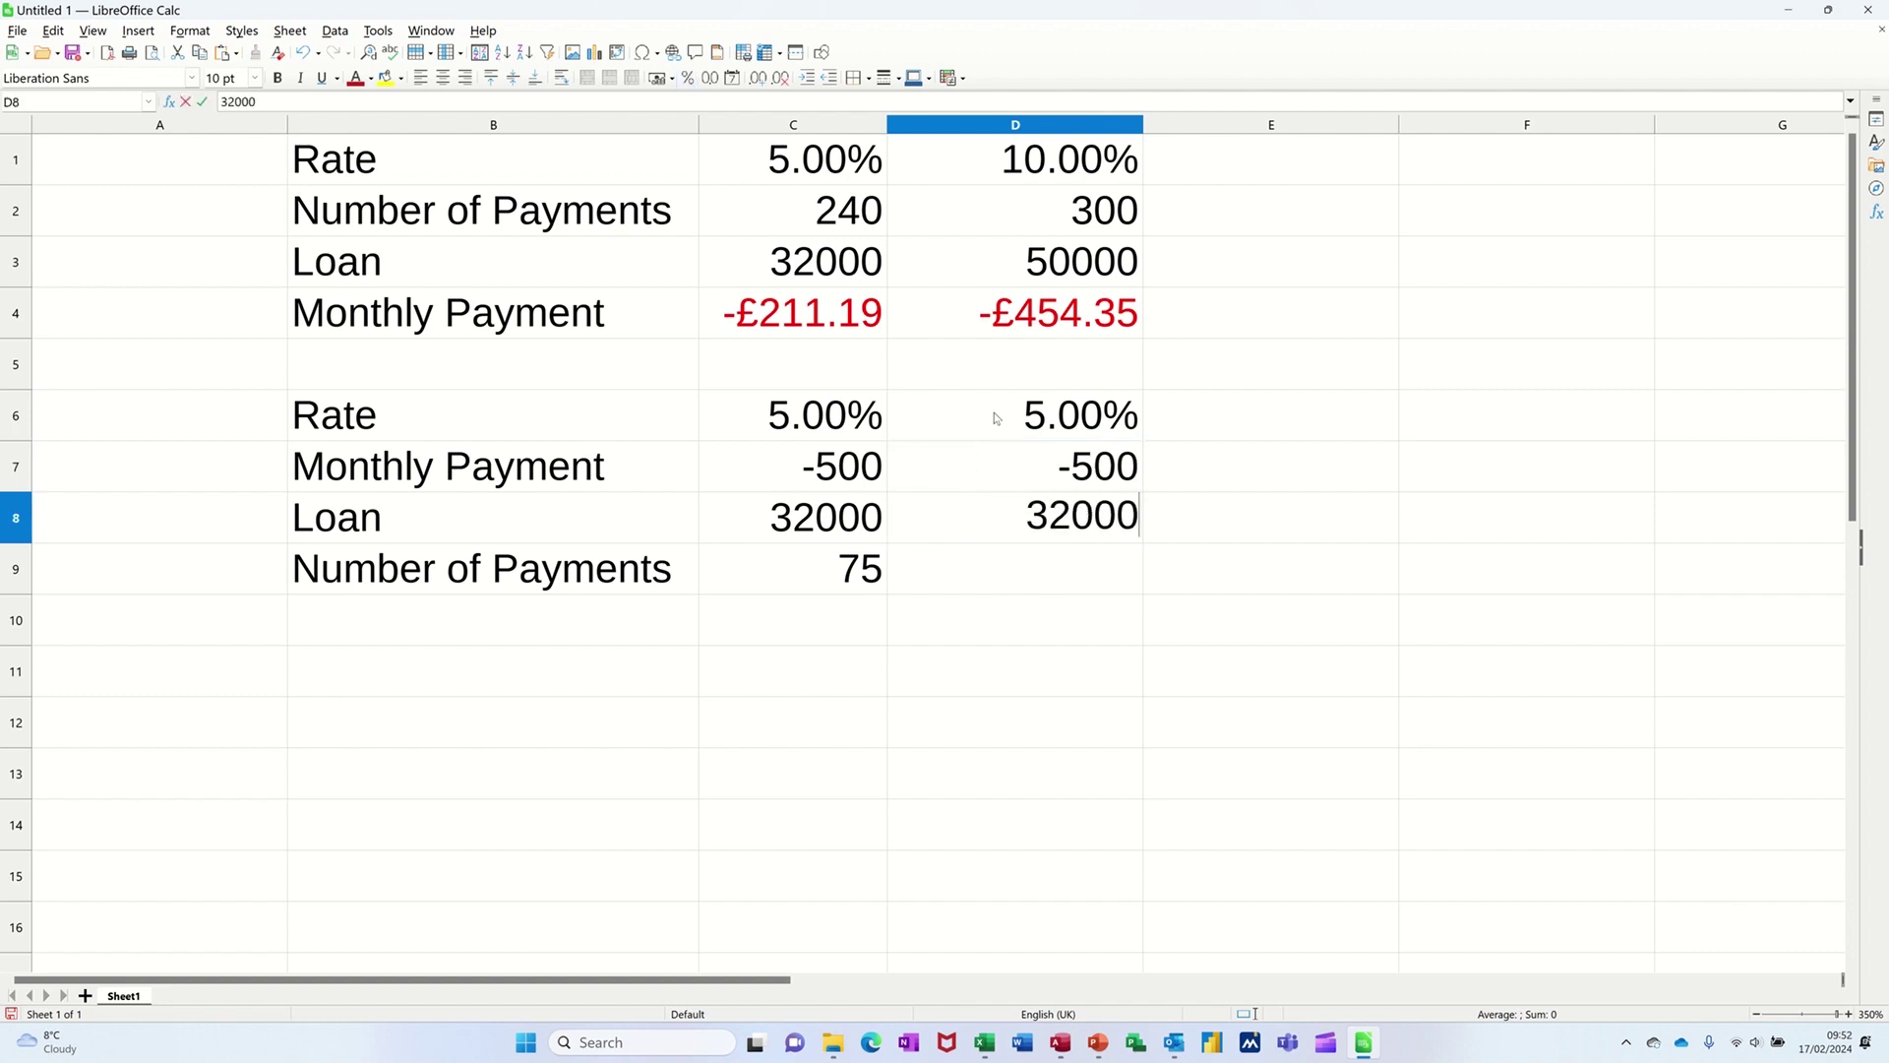
key("Return")
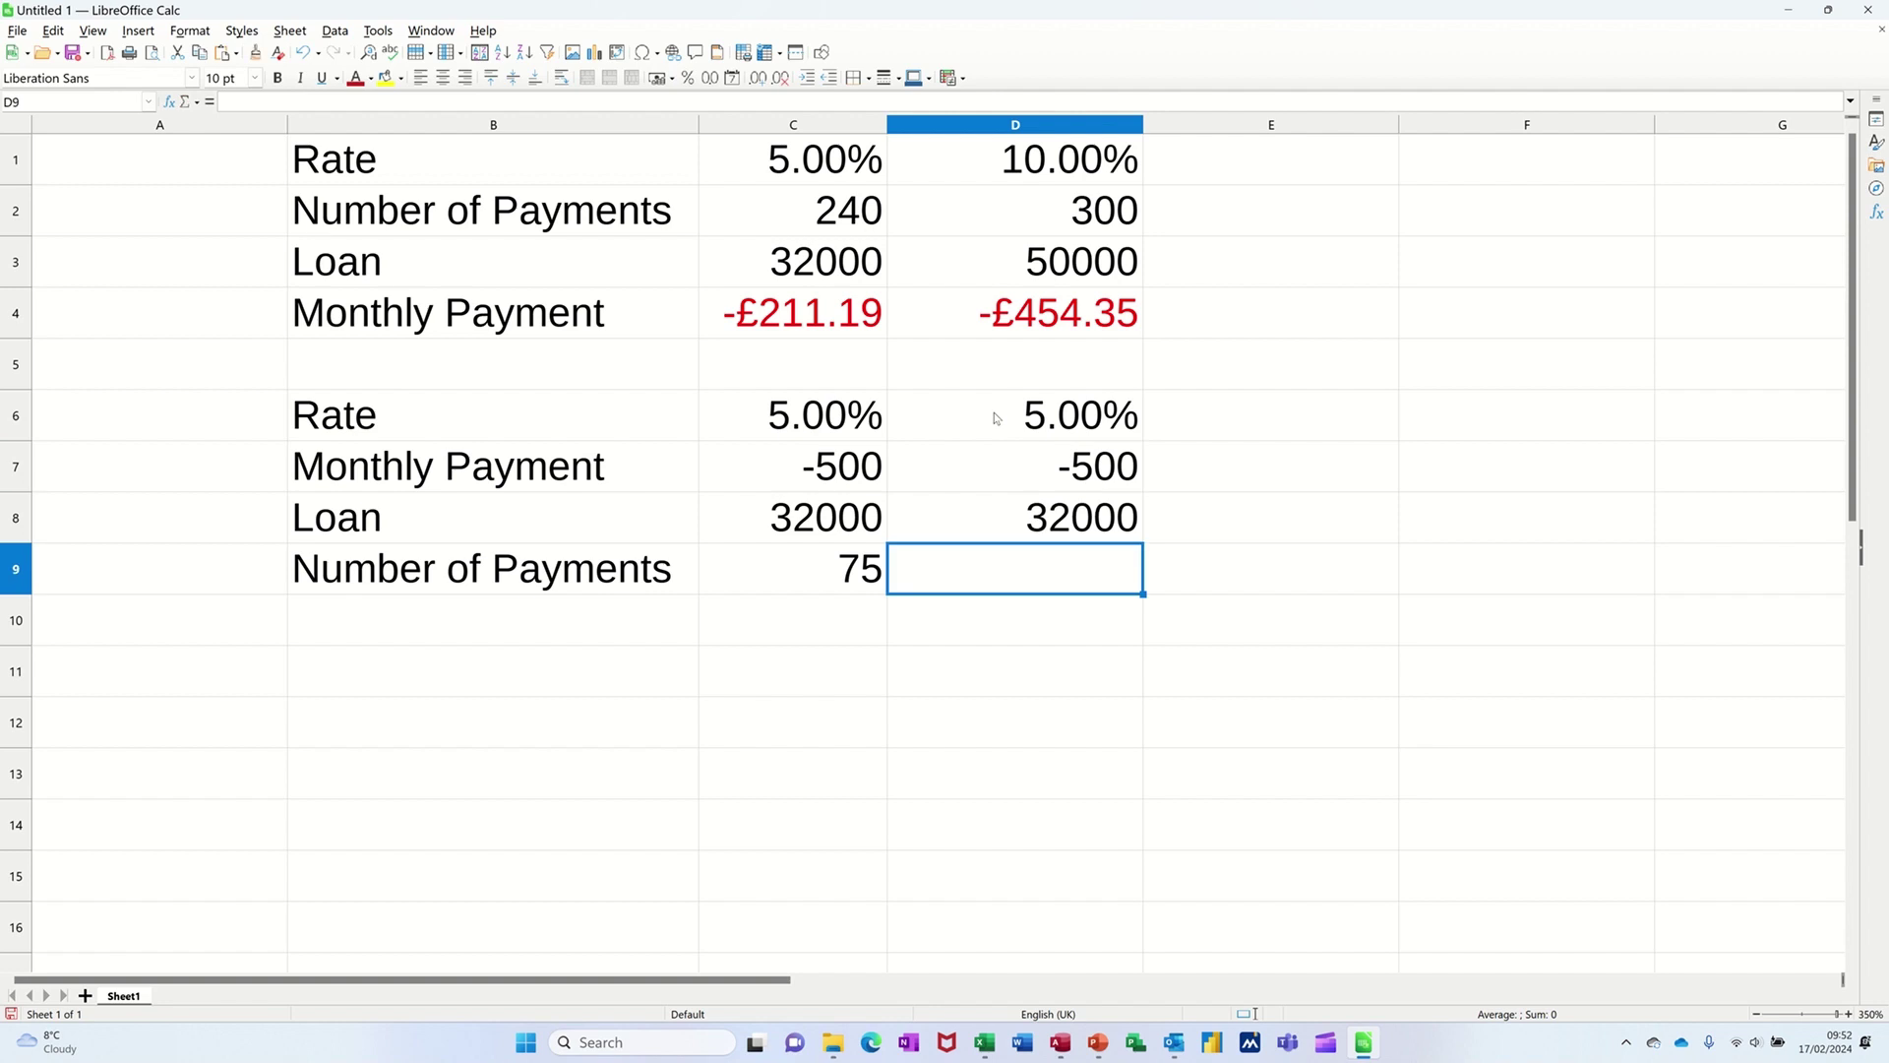
Enter =nper(D6/12,D7,D8) in D9, returning 74.59215279 payments.
type("=nper")
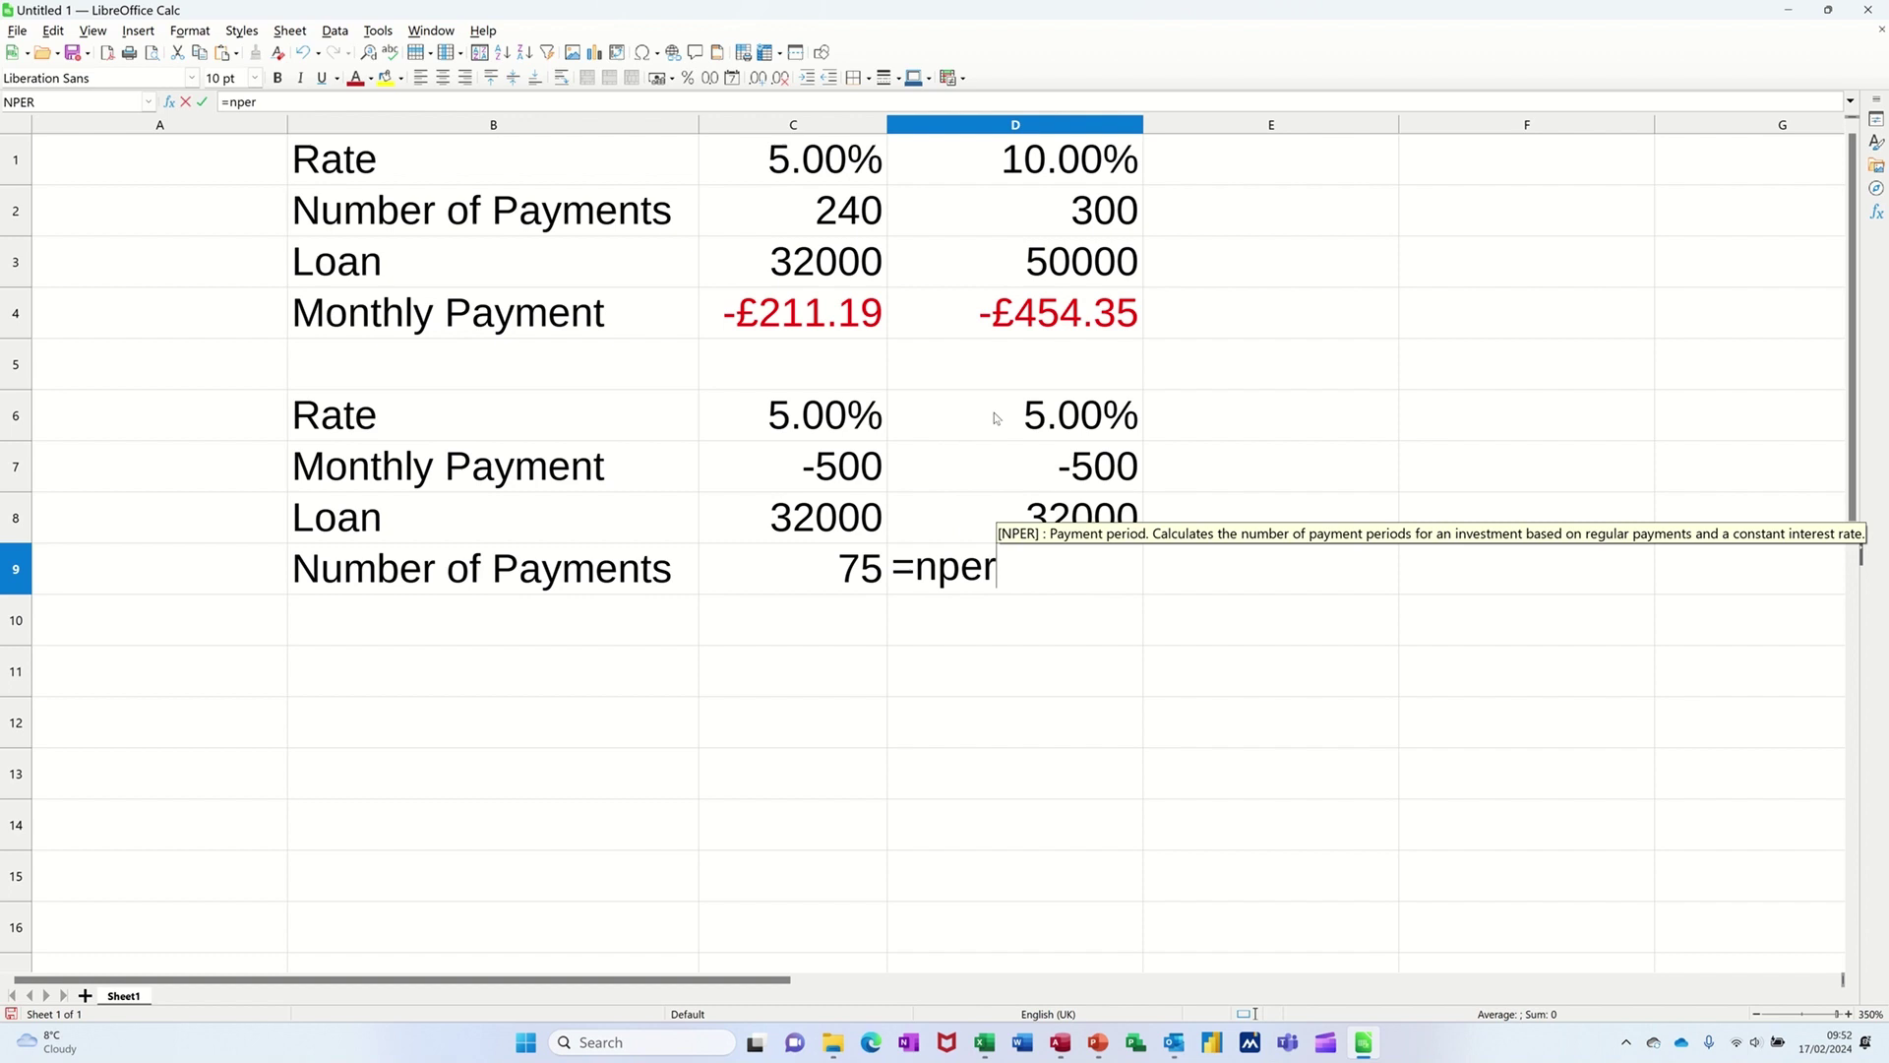
type("(")
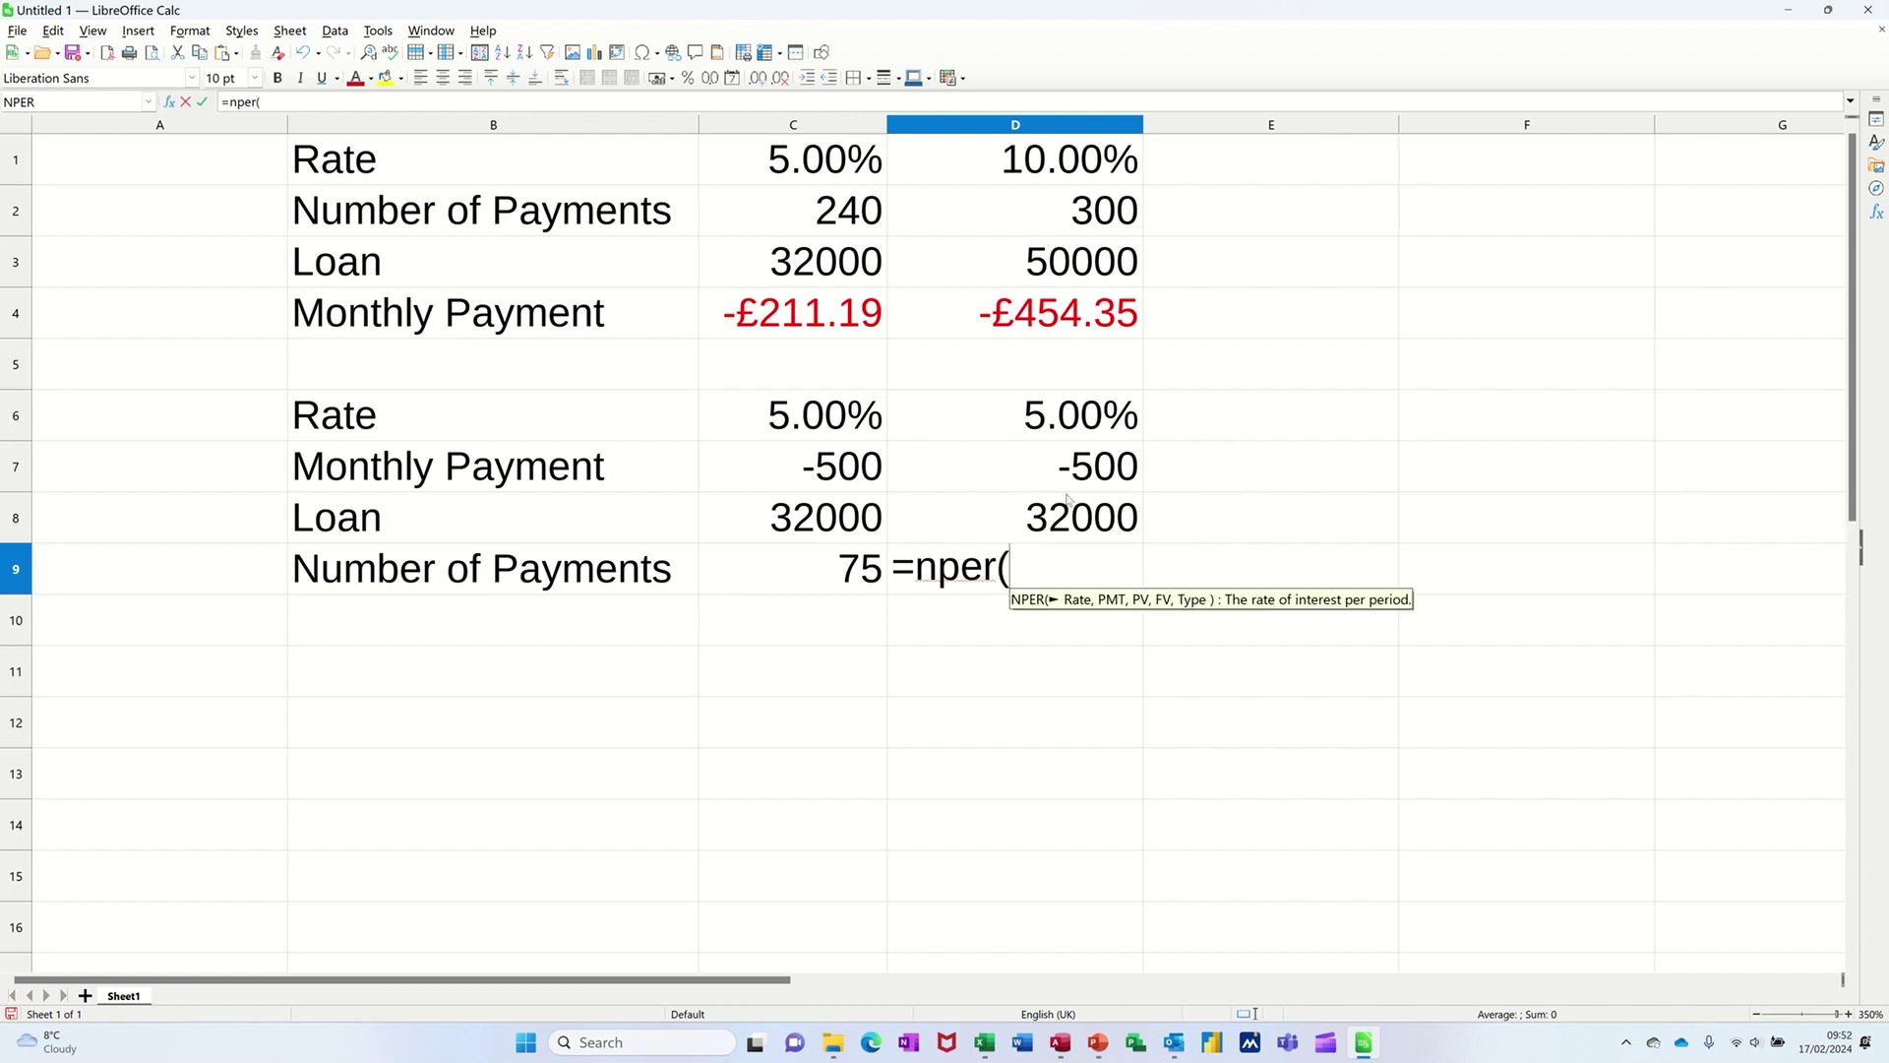
left_click(1050, 419)
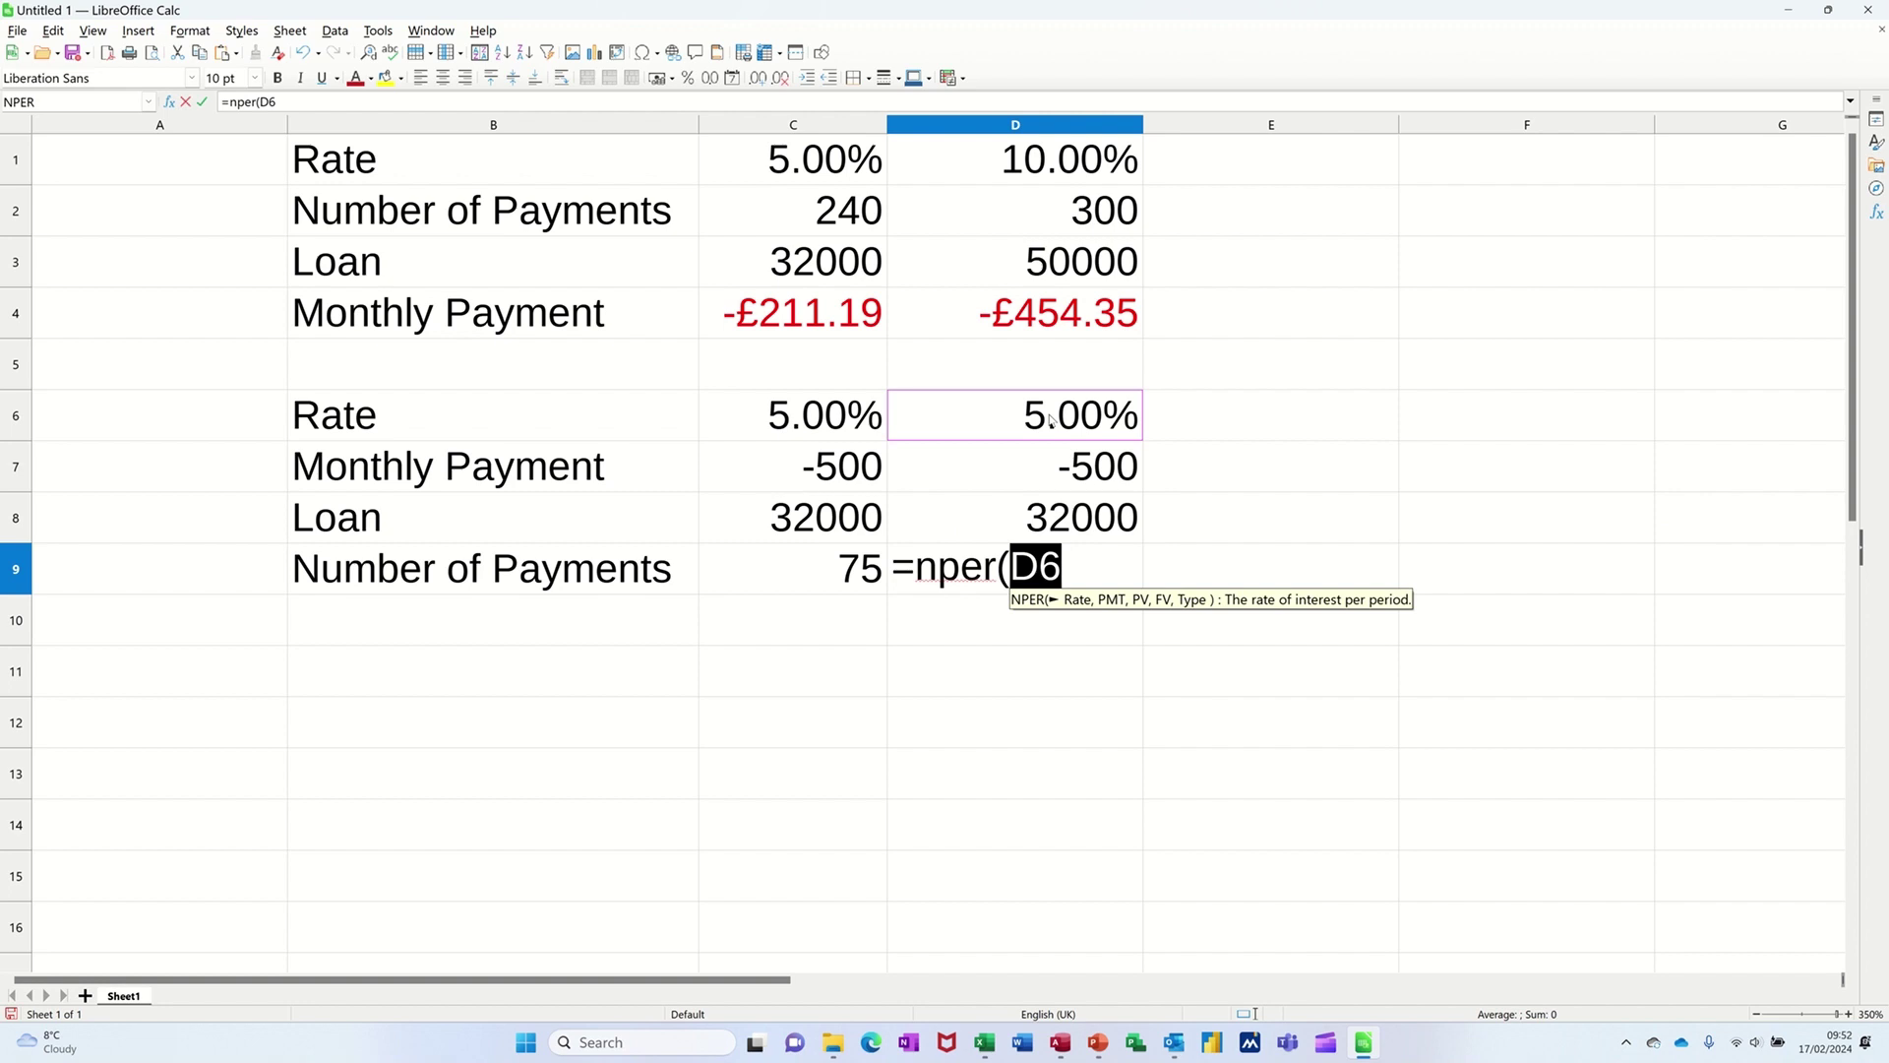
type("/12")
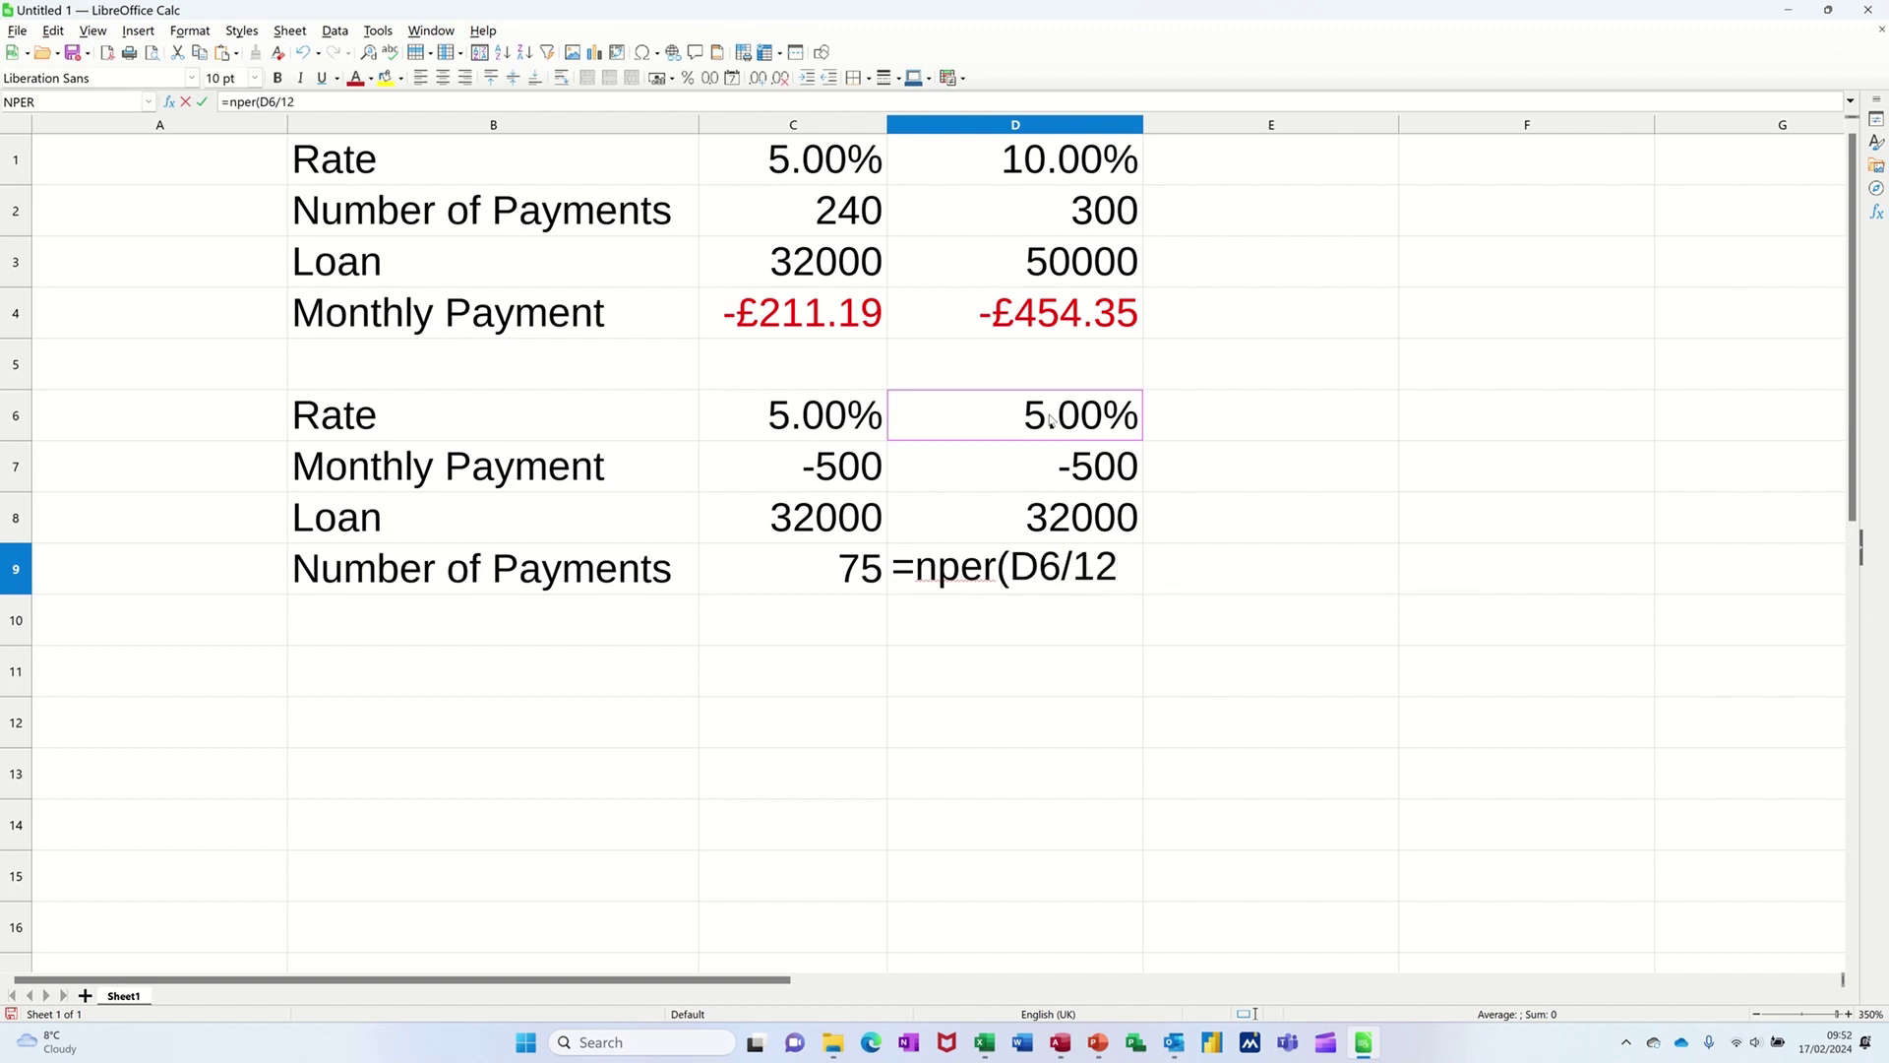
type(",")
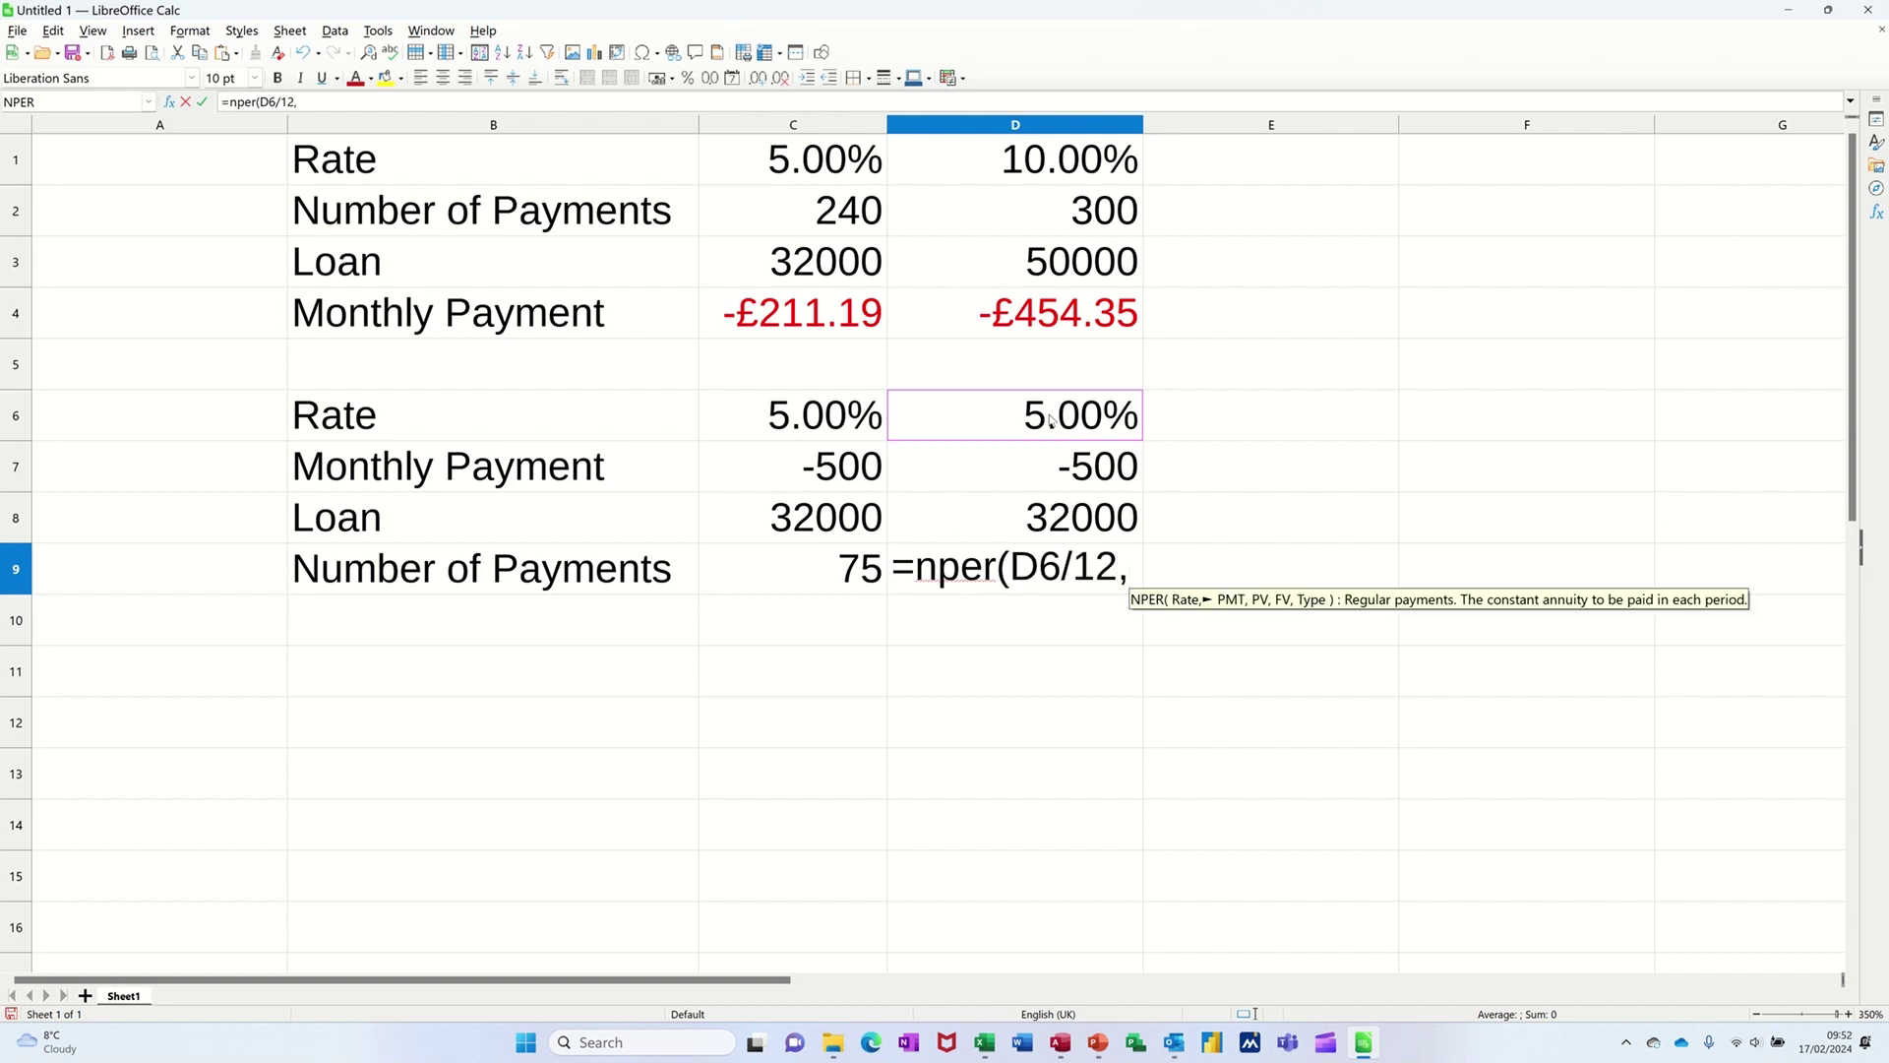
left_click(1075, 474)
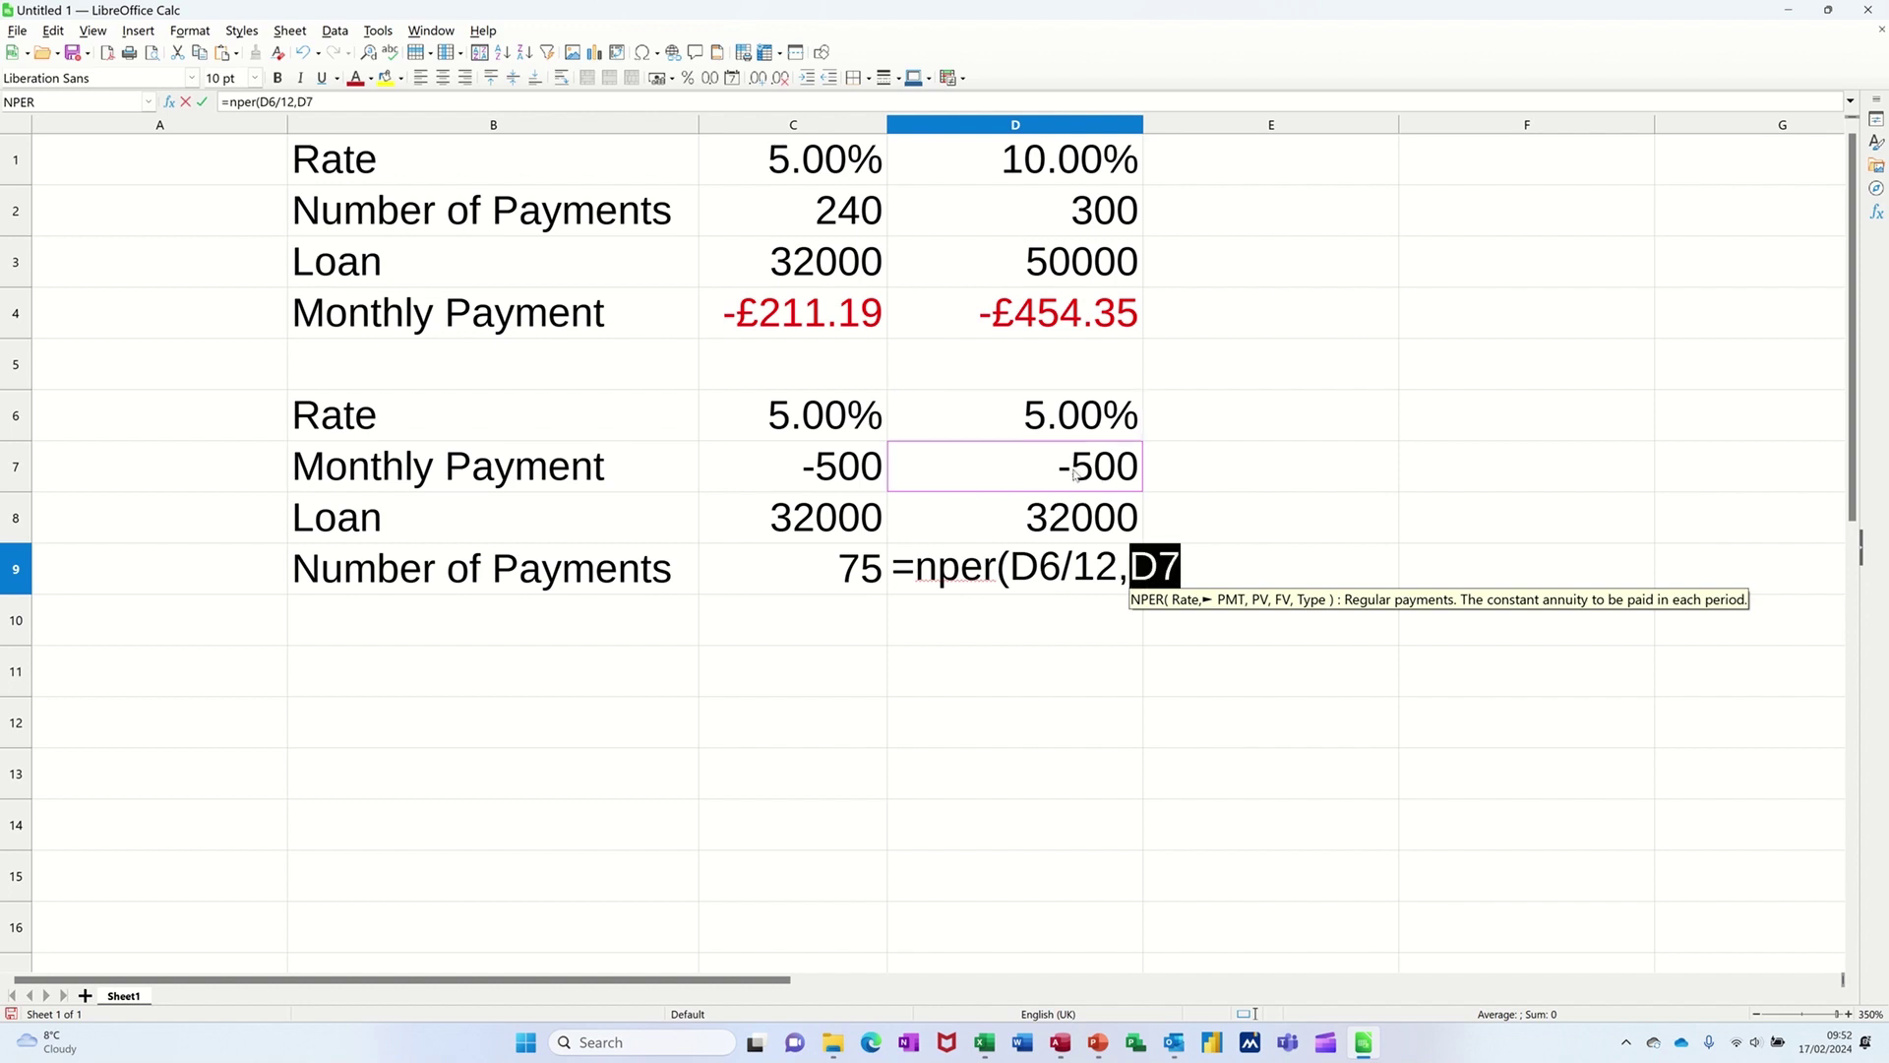
type(",")
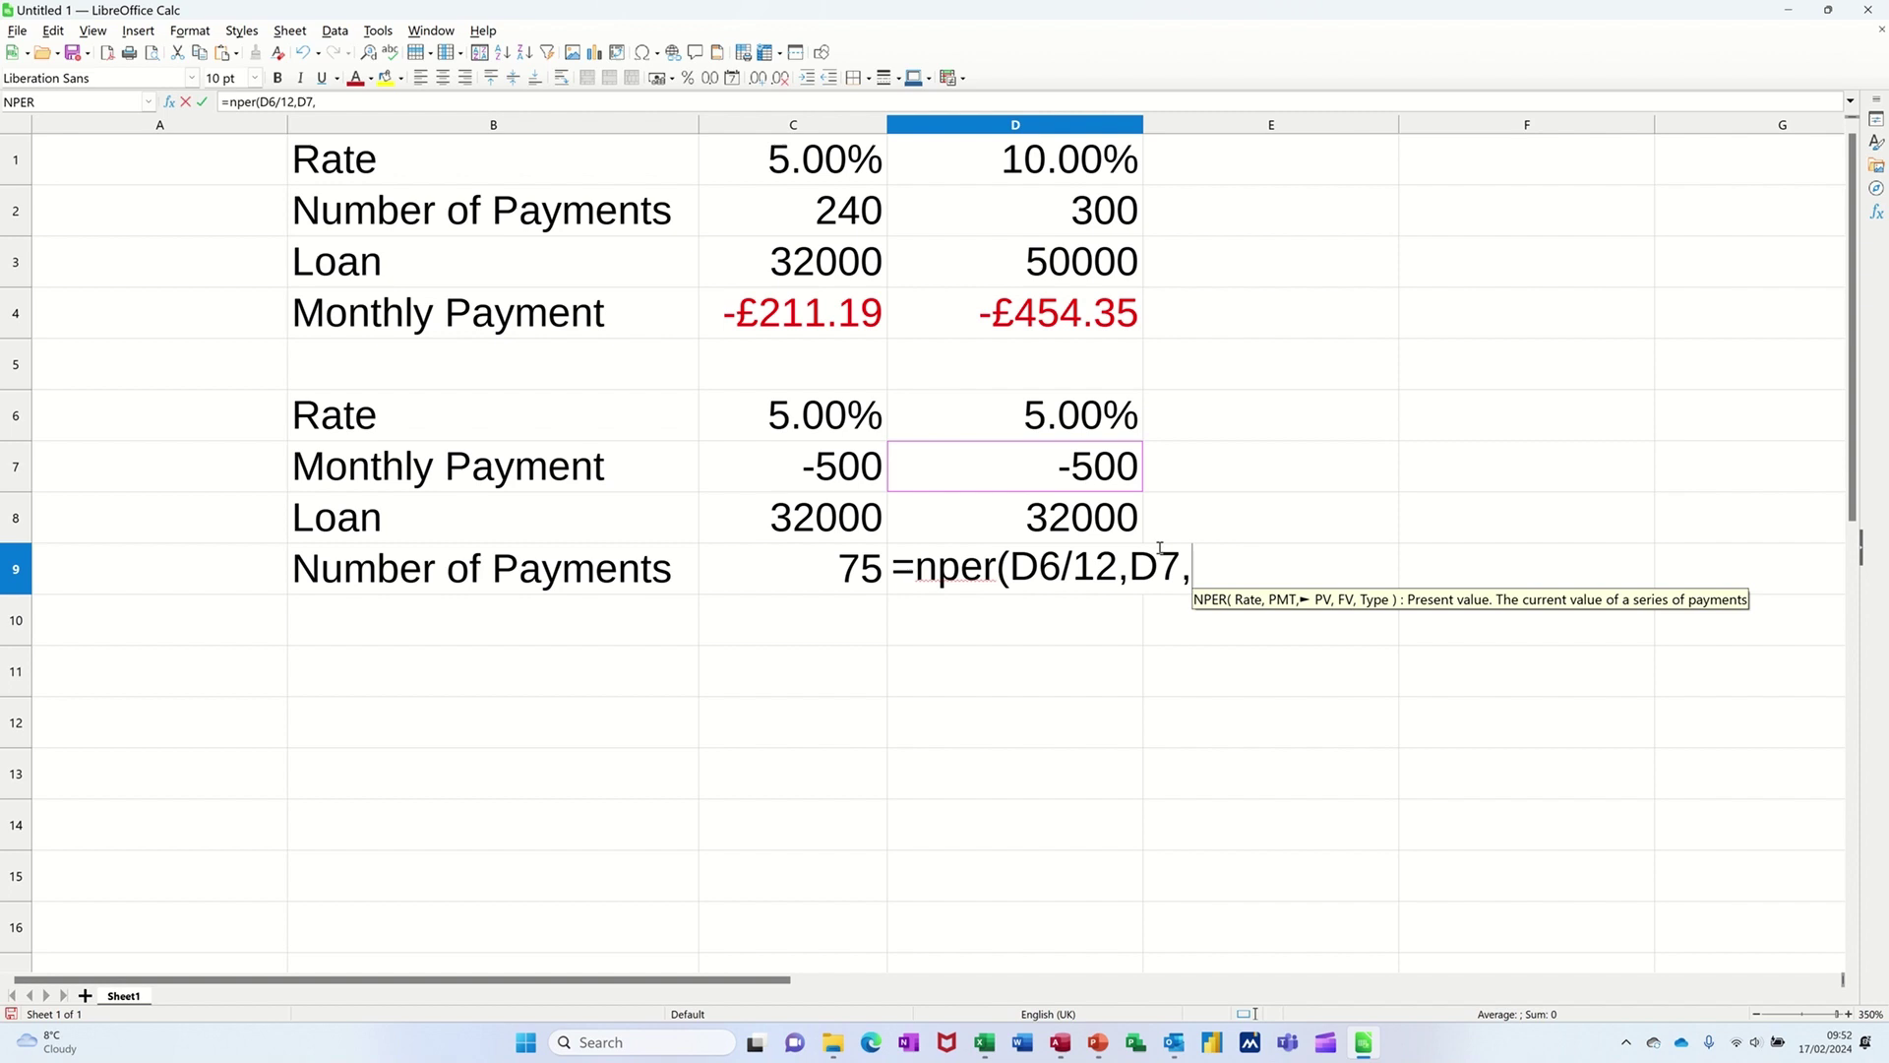
left_click(1024, 514)
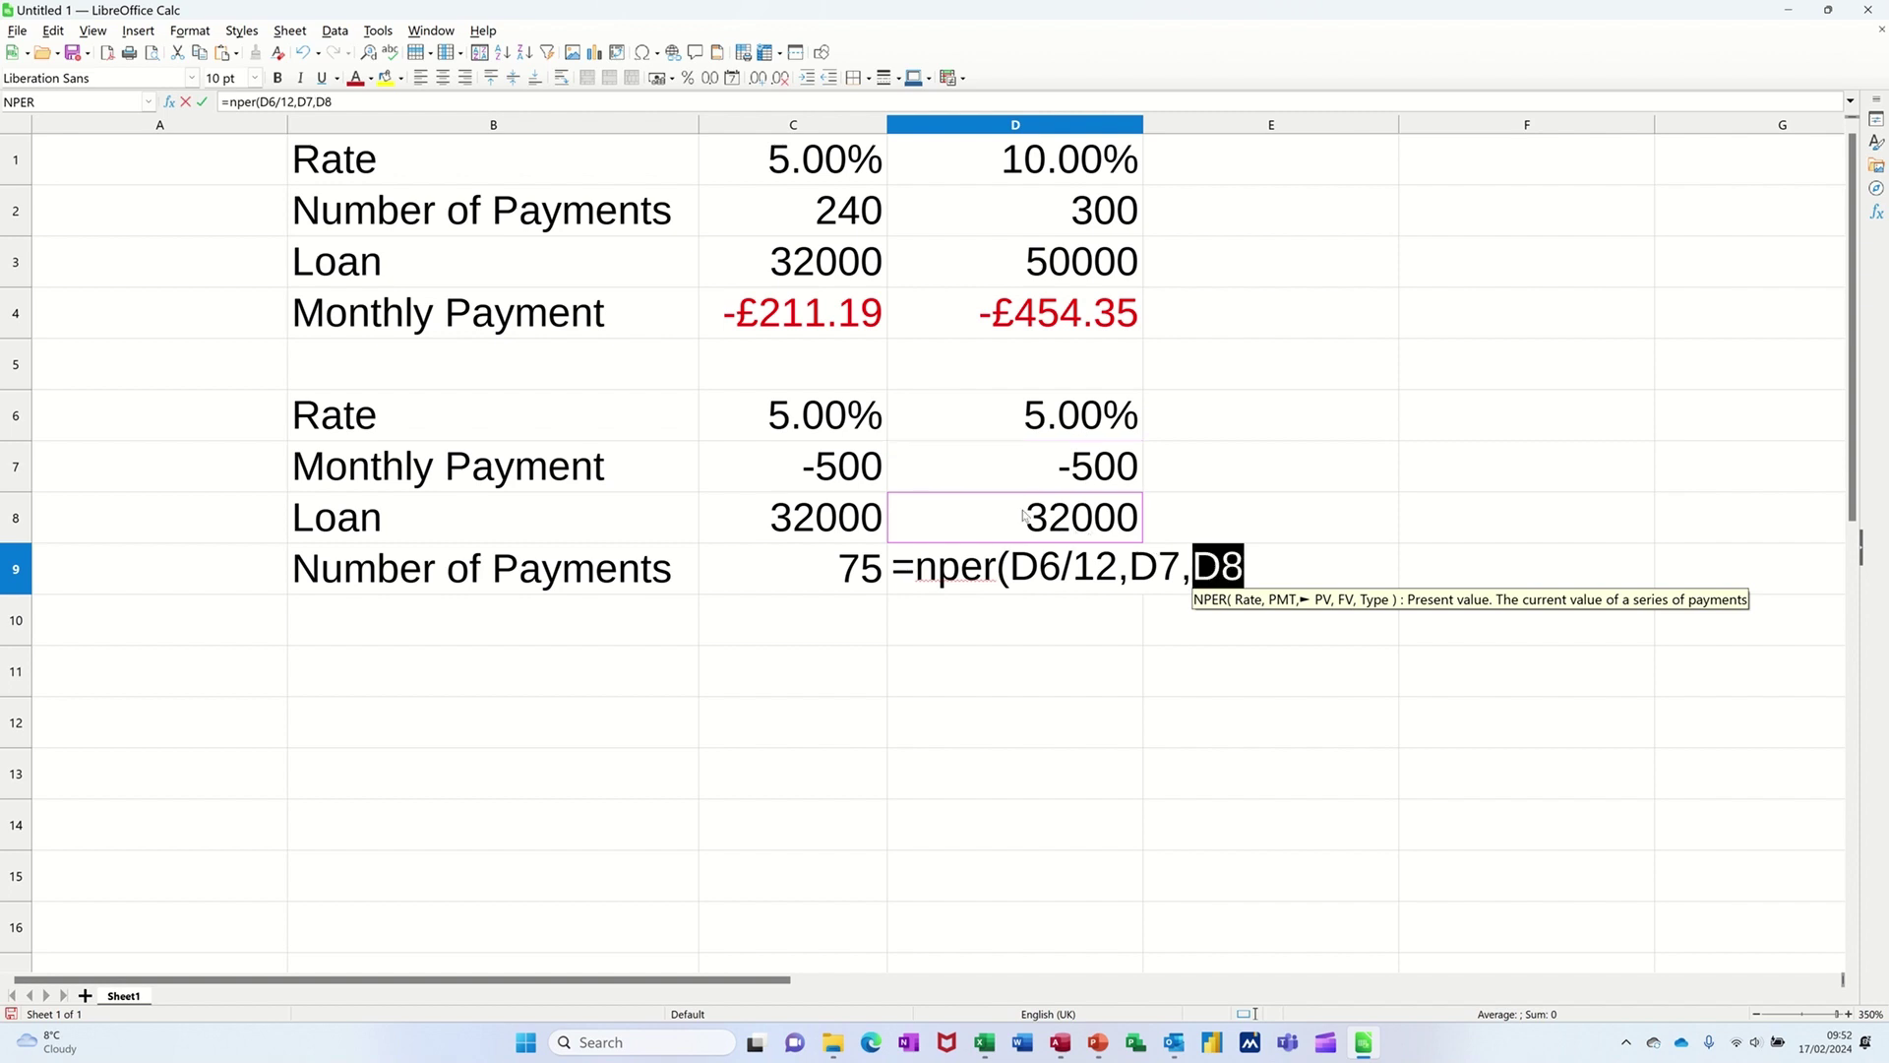
type(")")
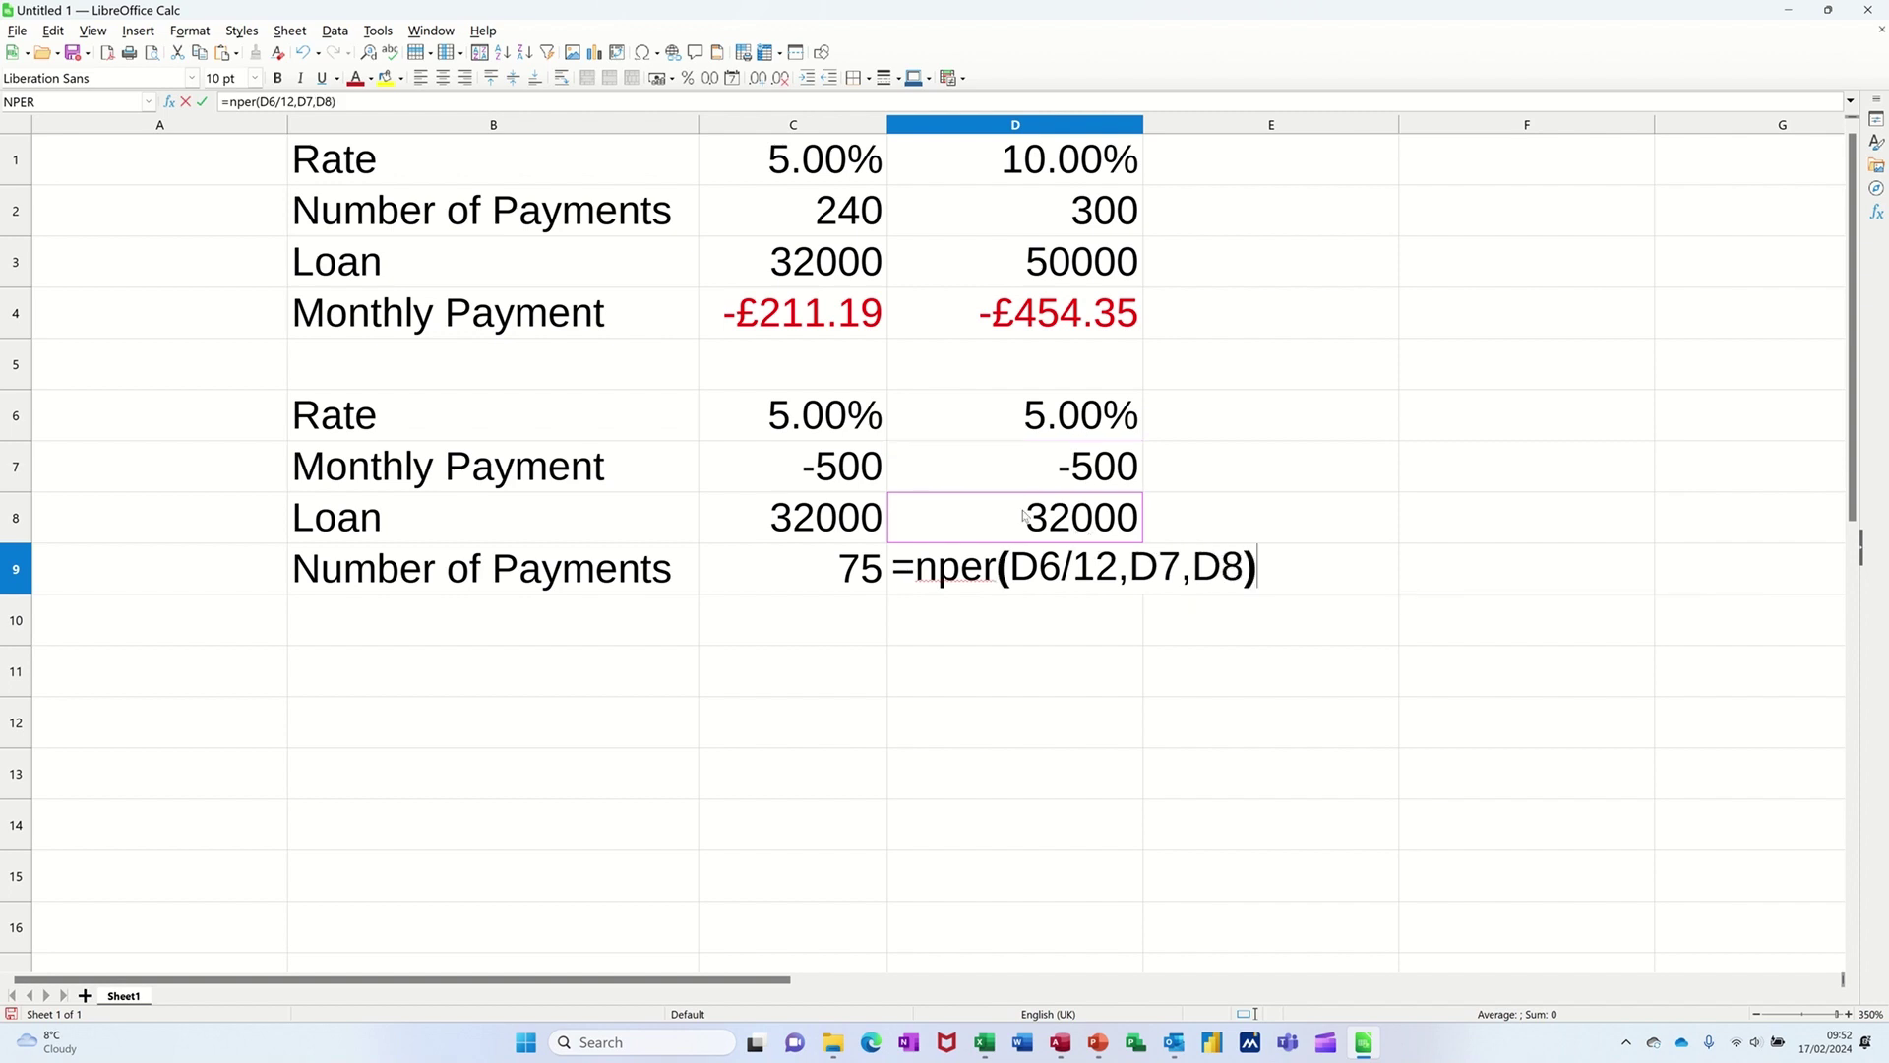
left_click(203, 101)
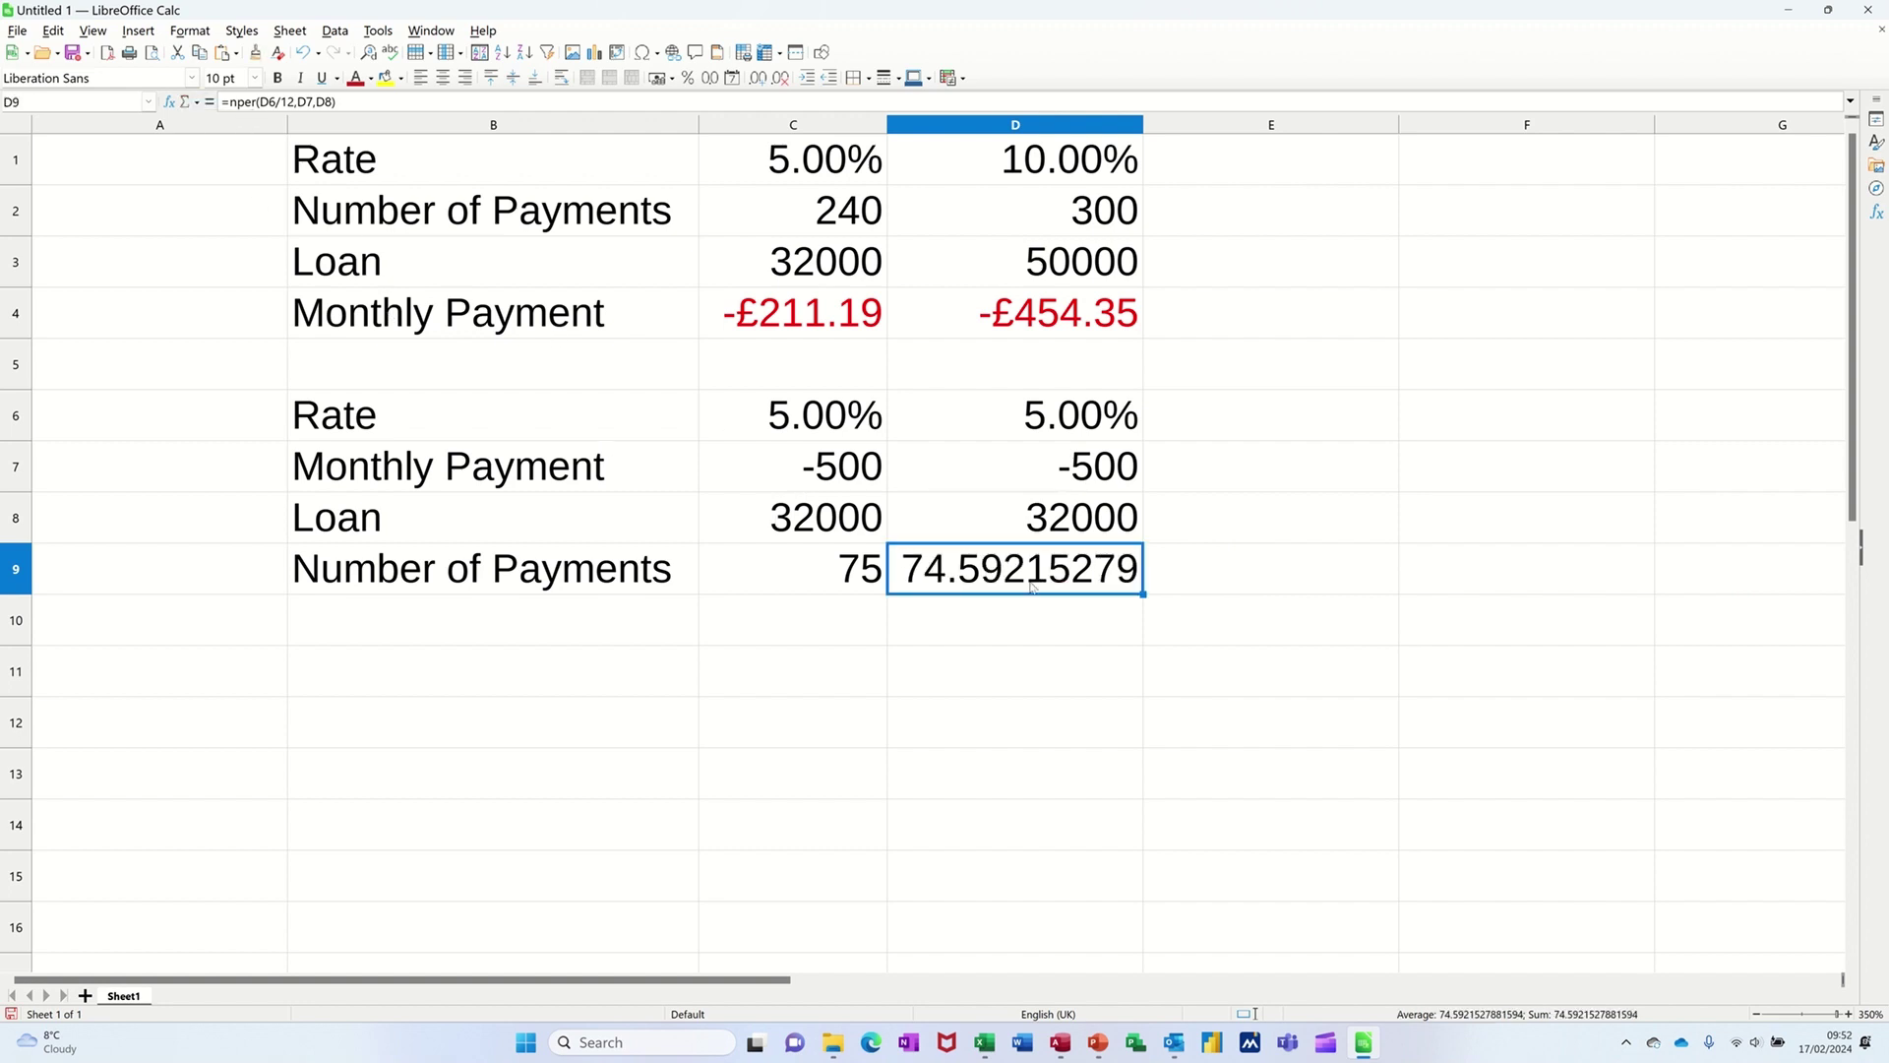